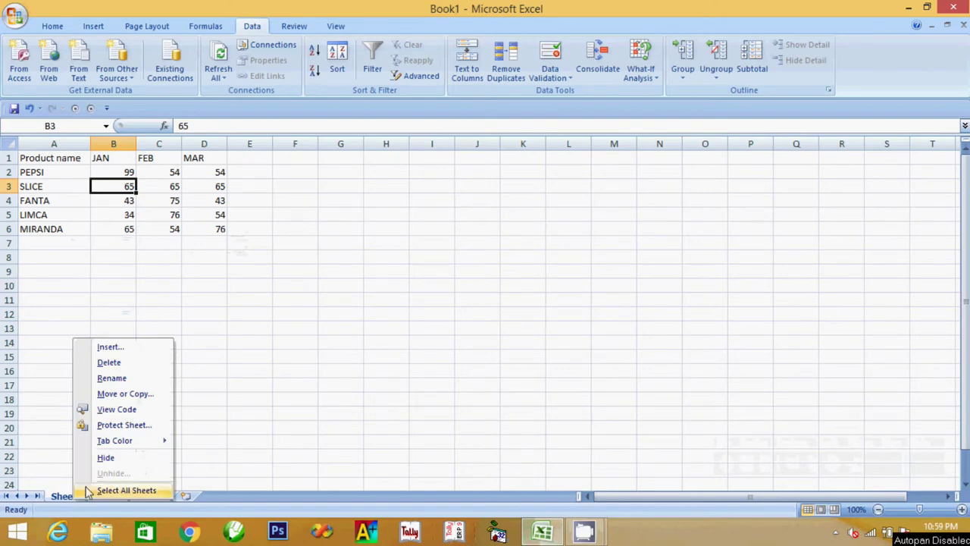
- Rename Sheet1 to JAN
left_click(134, 378)
type("JAN")
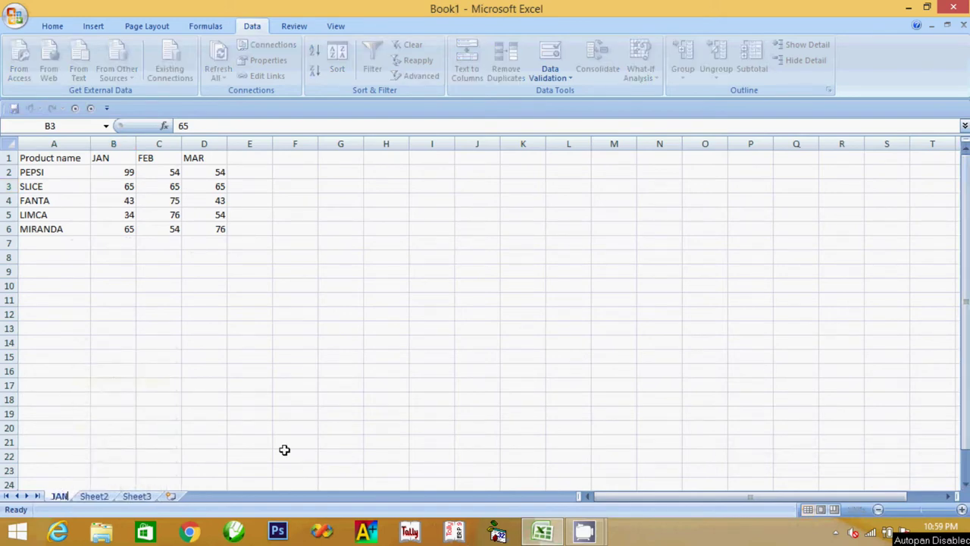
left_click(172, 400)
- Rename the second sheet to FEB
left_click(93, 497)
right_click(93, 496)
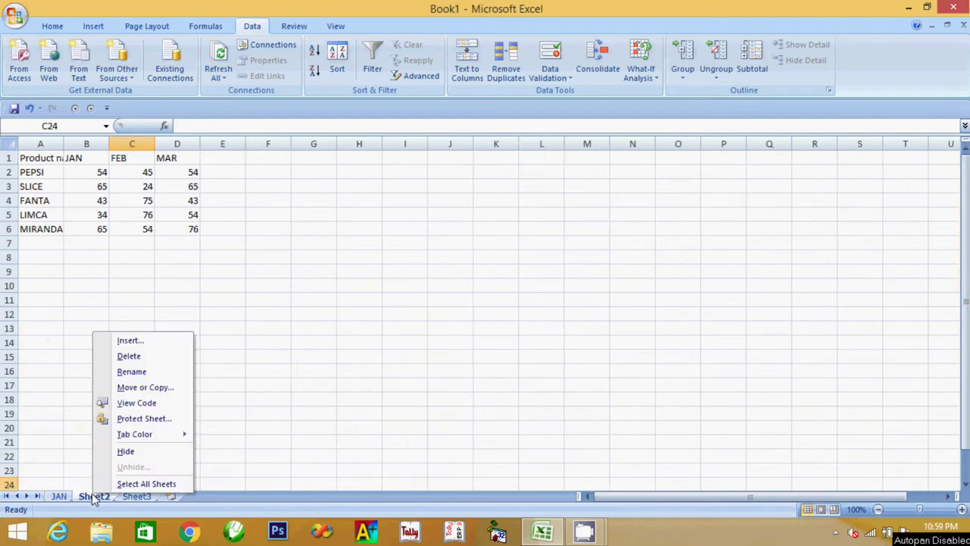
left_click(165, 372)
type("FEB")
left_click(177, 427)
- Rename the third sheet to MAR
left_click(119, 497)
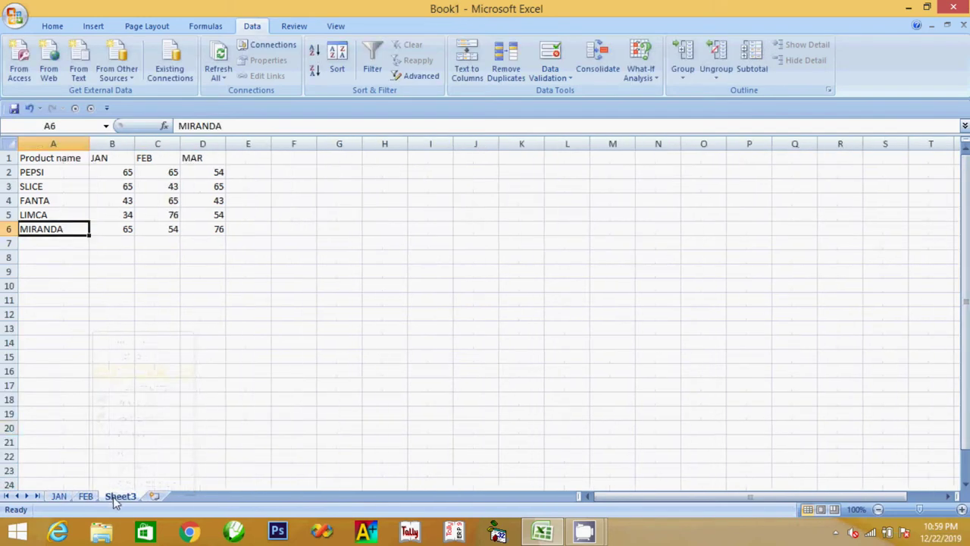
right_click(115, 500)
left_click(180, 373)
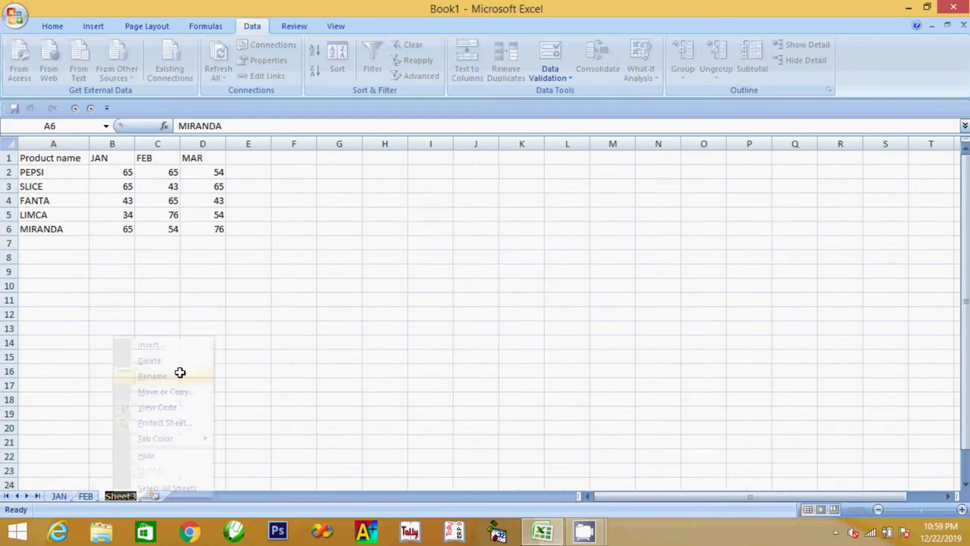
type("MAR")
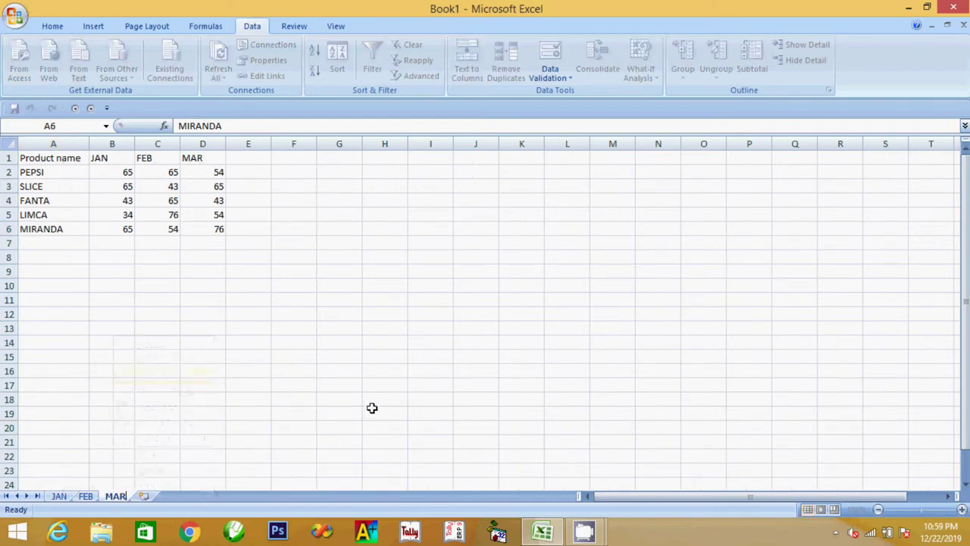
left_click(268, 381)
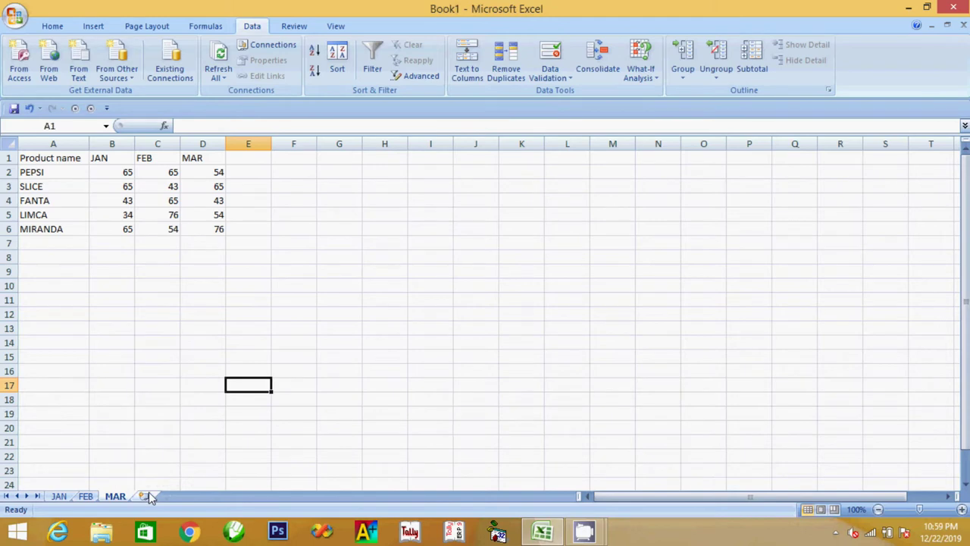
- Insert a fourth worksheet after MAR and name it 'THREE MONT TOTAL COLLECTION'
left_click(143, 495)
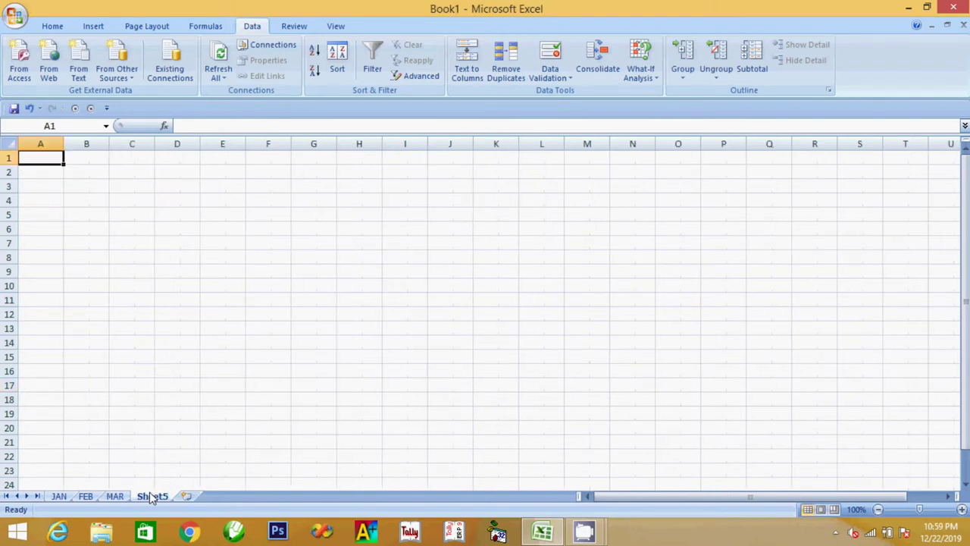
right_click(149, 492)
left_click(149, 494)
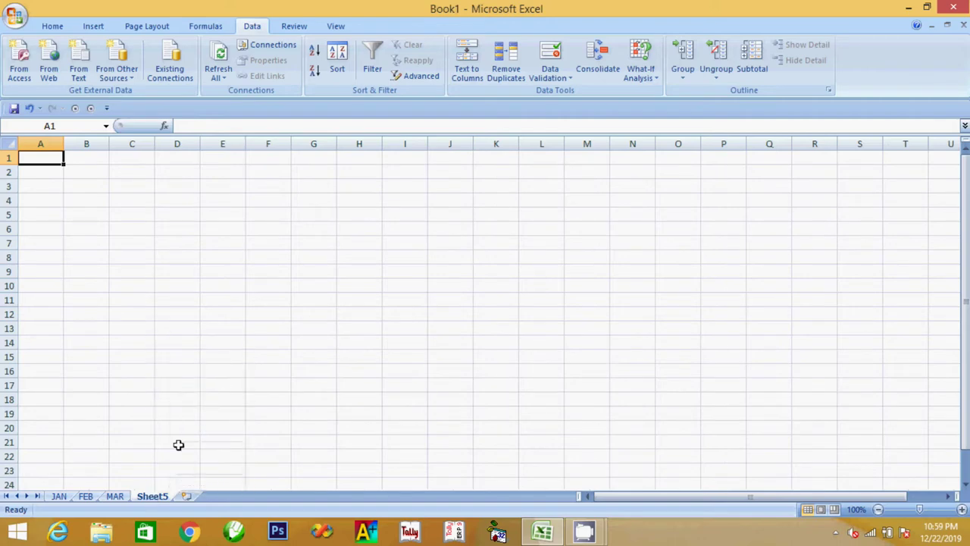
right_click(147, 499)
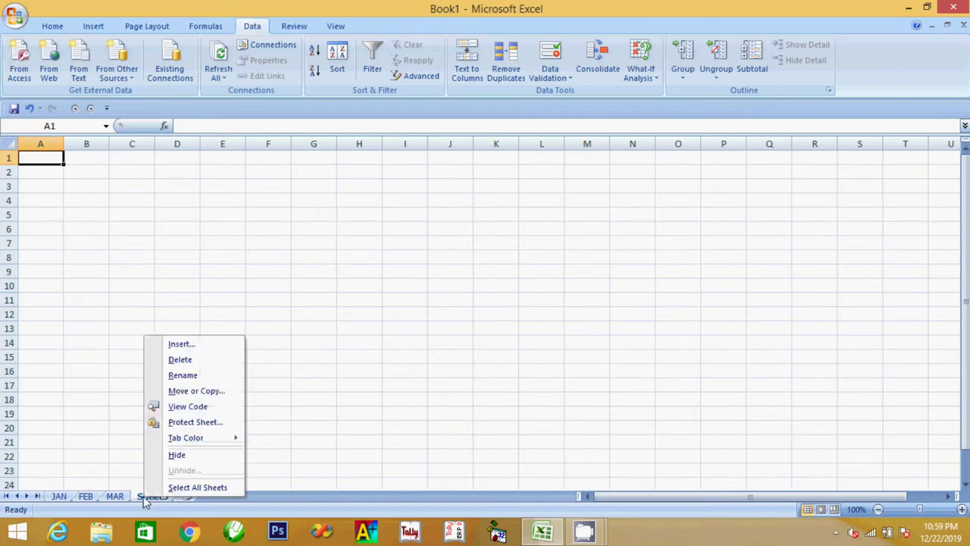
left_click(213, 380)
type("T")
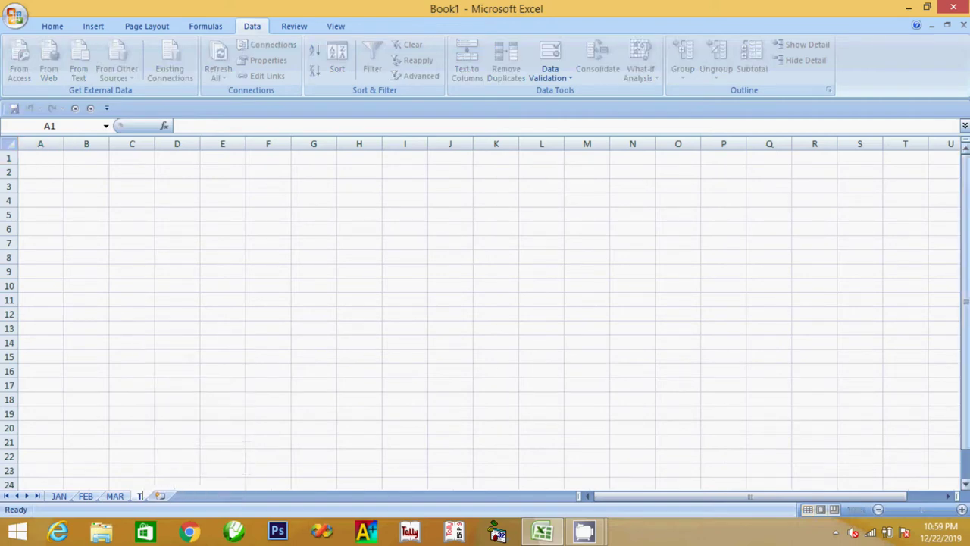
type("HREE M")
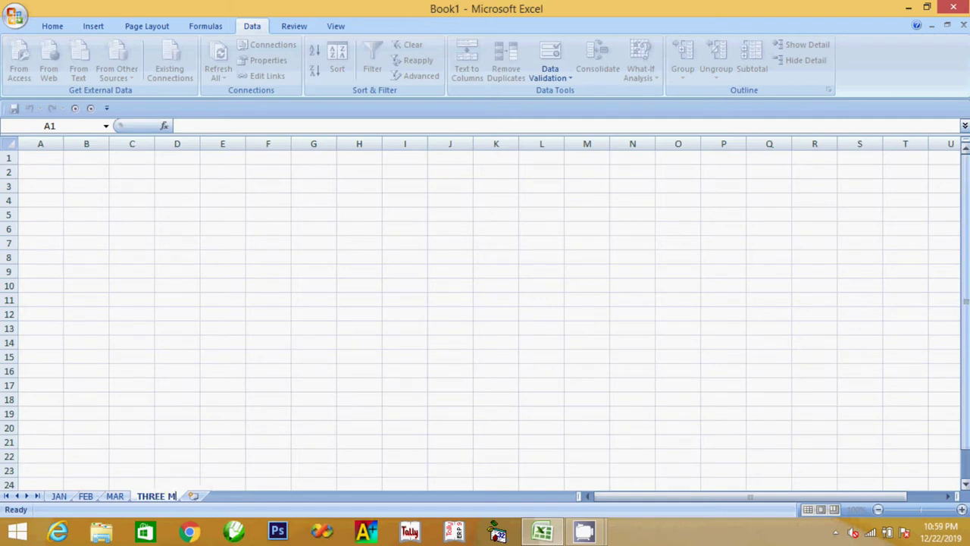
type("ONT T")
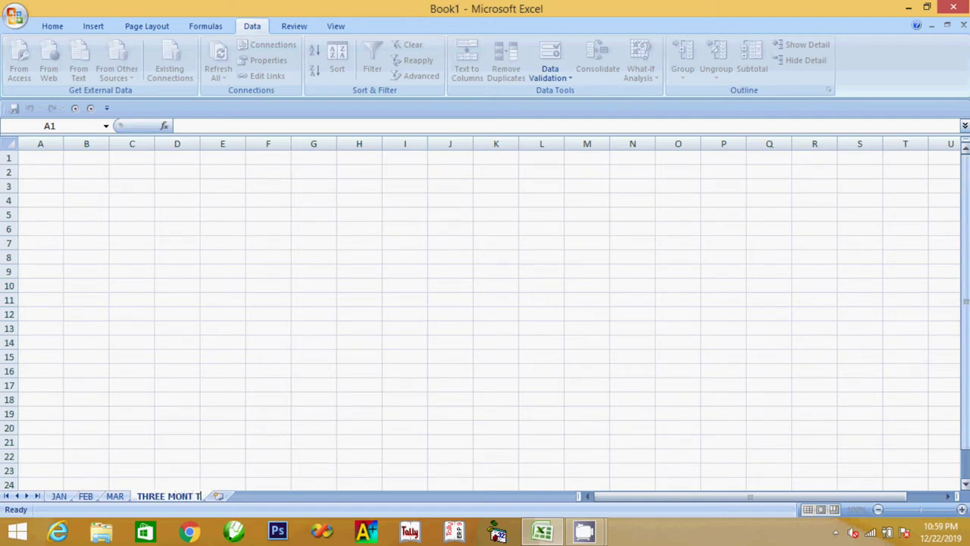
type("OTAL C")
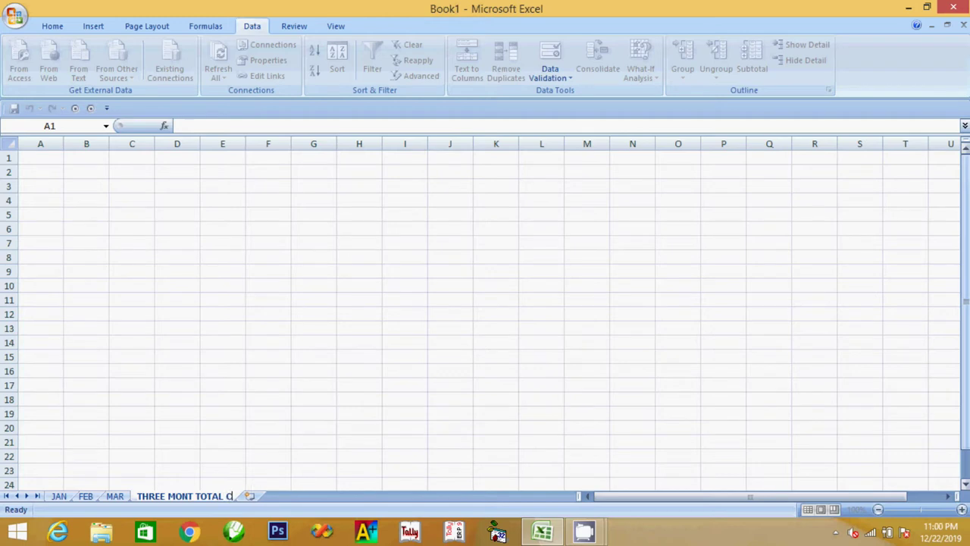
type("OLLECTION")
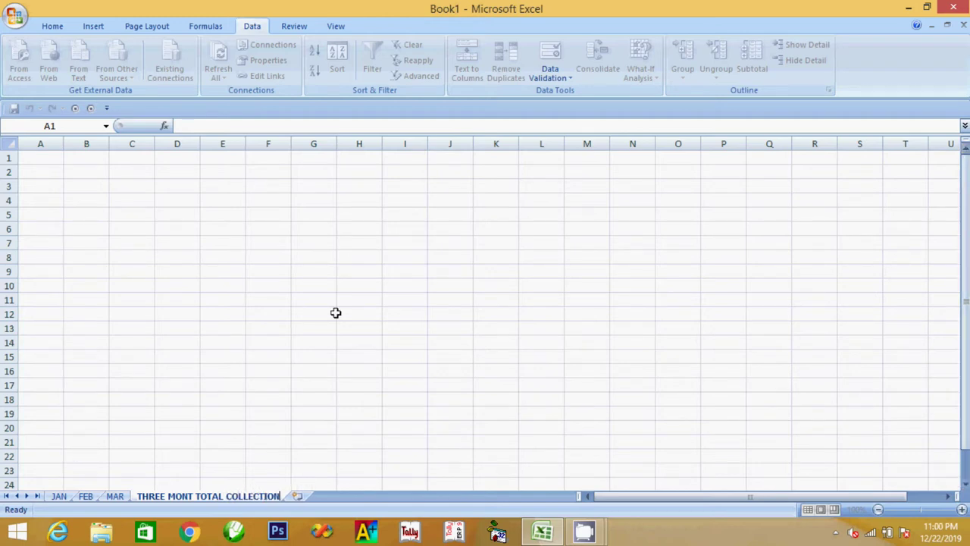
left_click(111, 388)
left_click(56, 496)
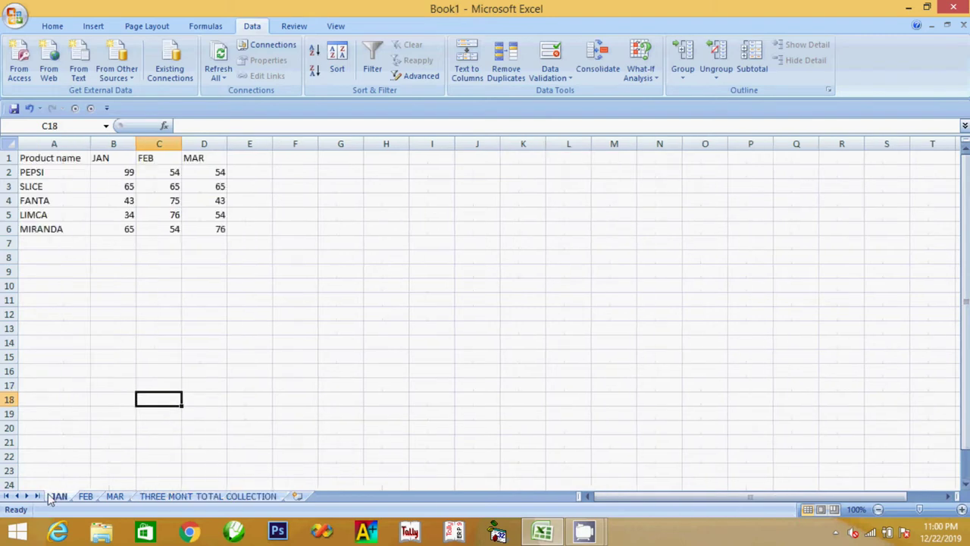
left_click(88, 498)
left_click(114, 497)
left_click(174, 494)
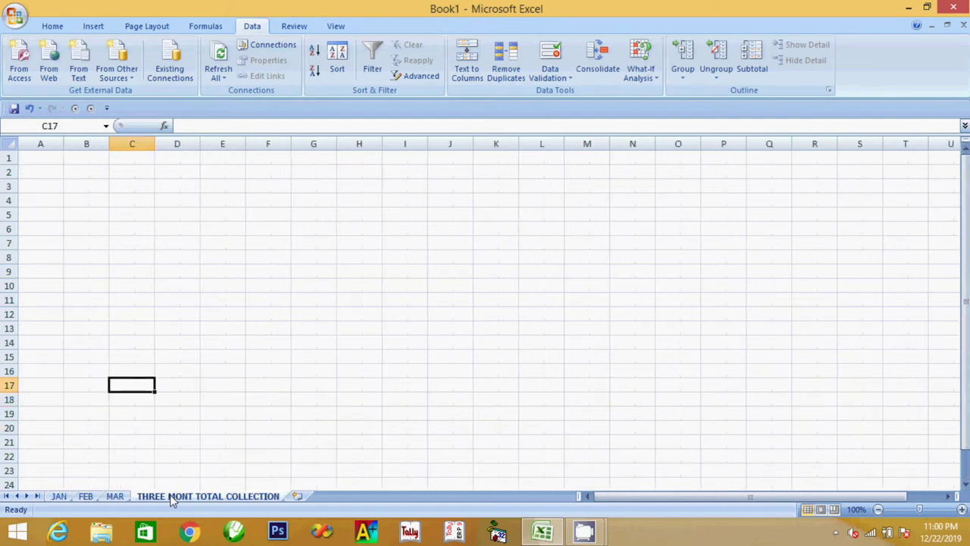
left_click(61, 497)
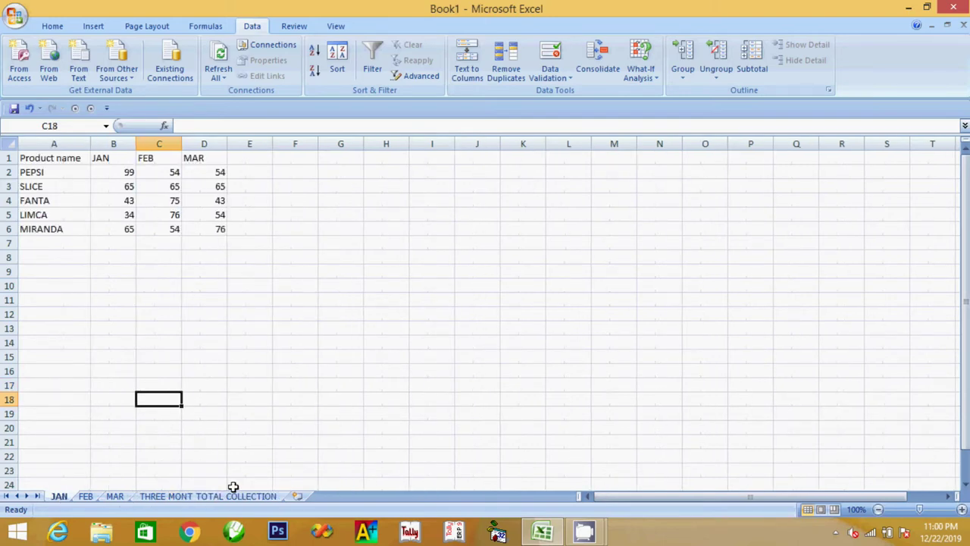
left_click(232, 496)
left_click(65, 497)
left_click(109, 175)
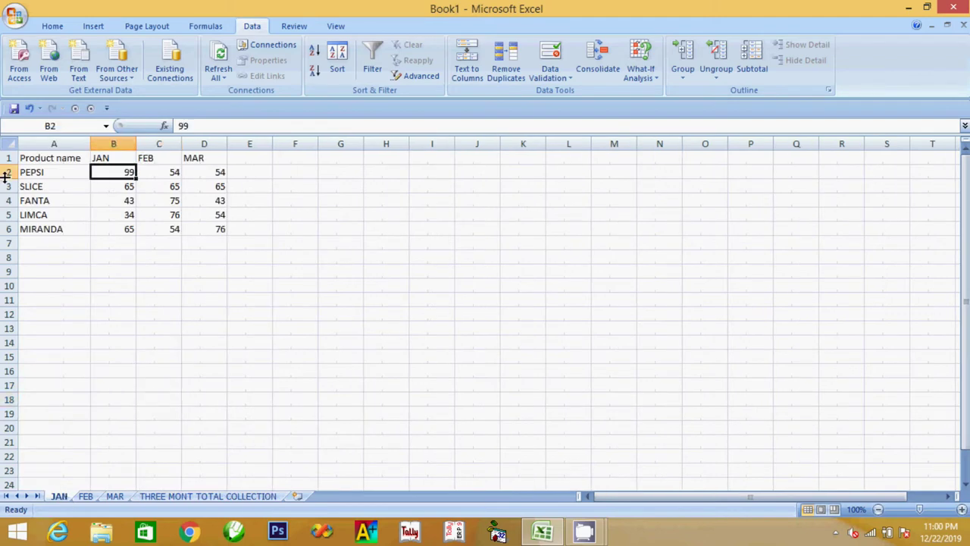
left_click(214, 496)
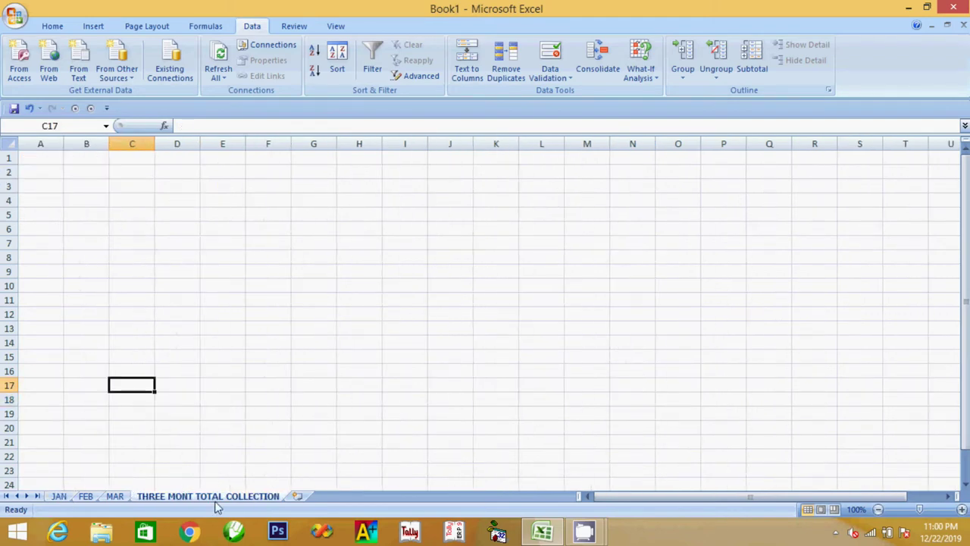
left_click(90, 173)
type("=")
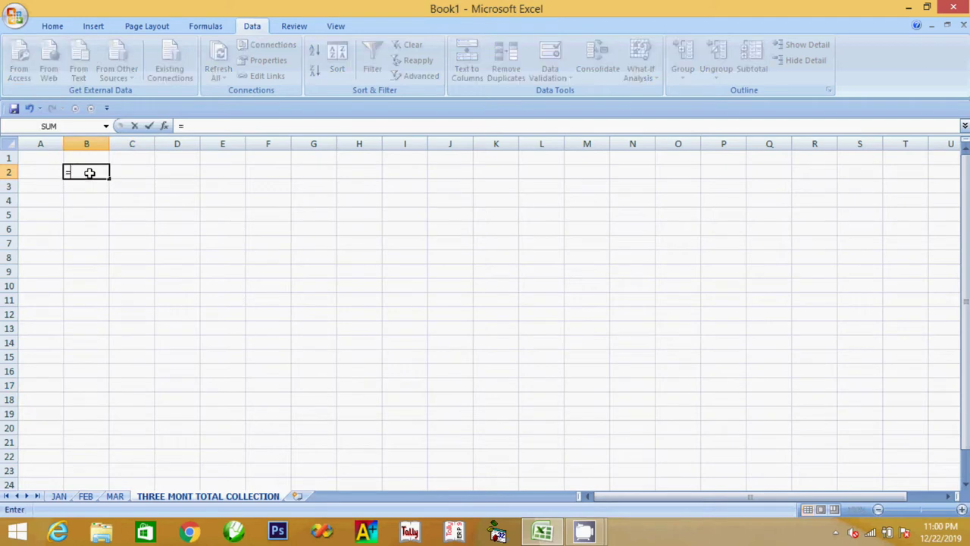
type("SUM(")
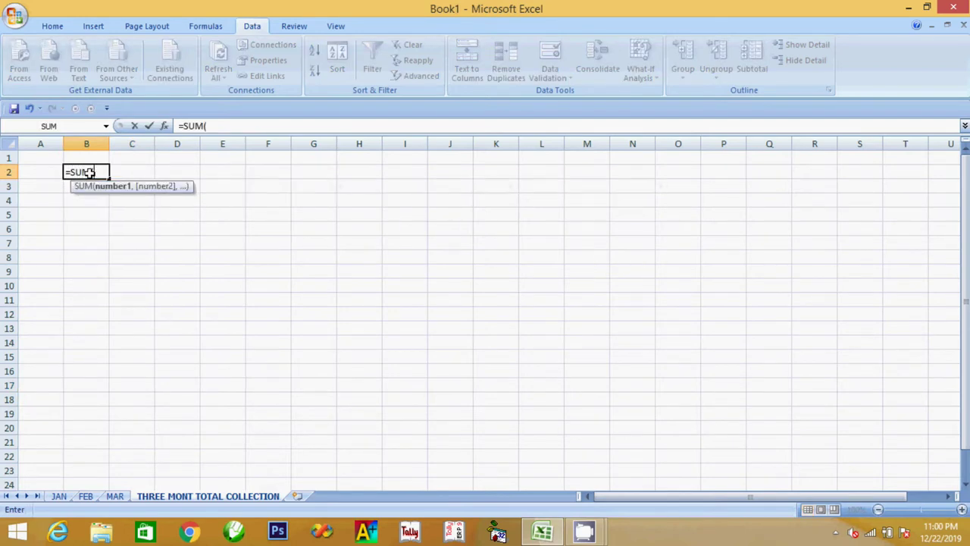
left_click(58, 497)
left_click(109, 169)
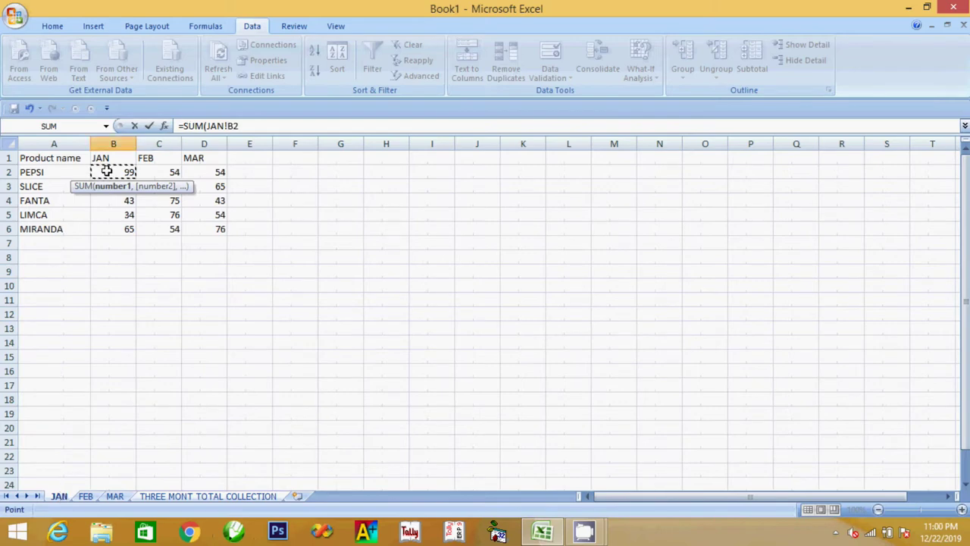
left_click(95, 498, "shift")
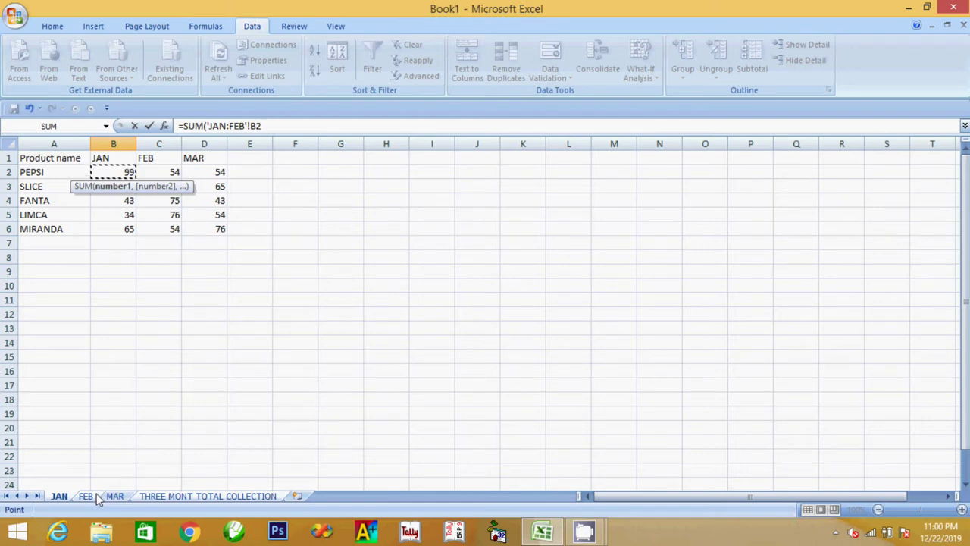
left_click(114, 497, "shift")
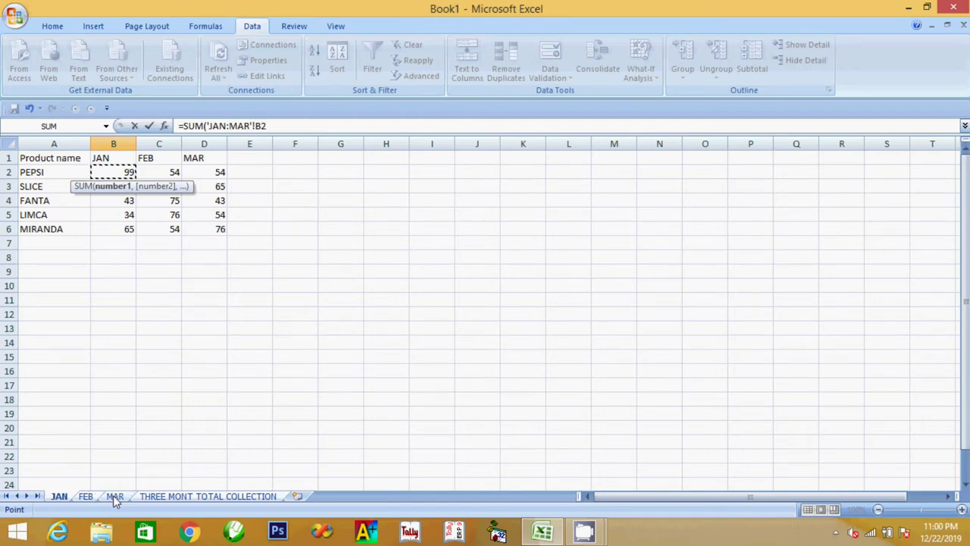
left_click(194, 499)
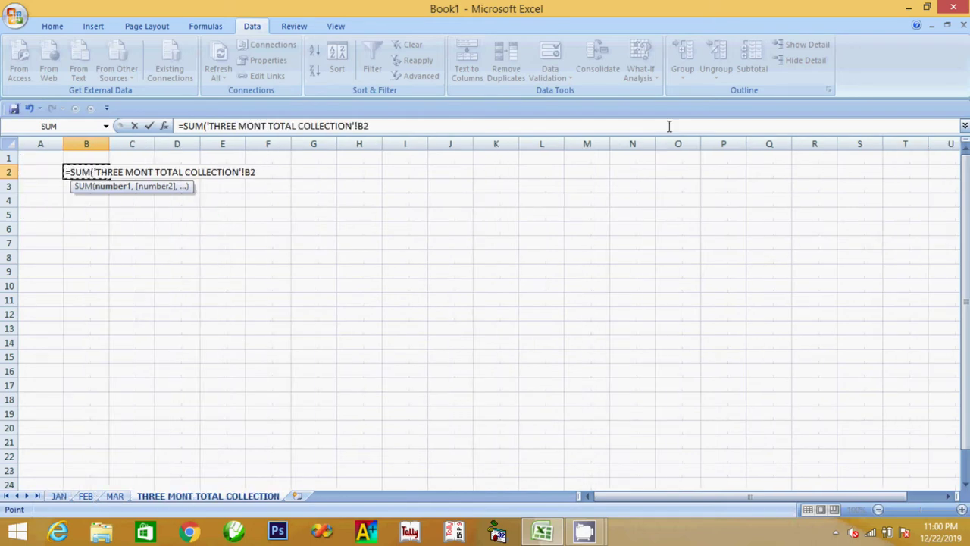
type(")")
key("Return")
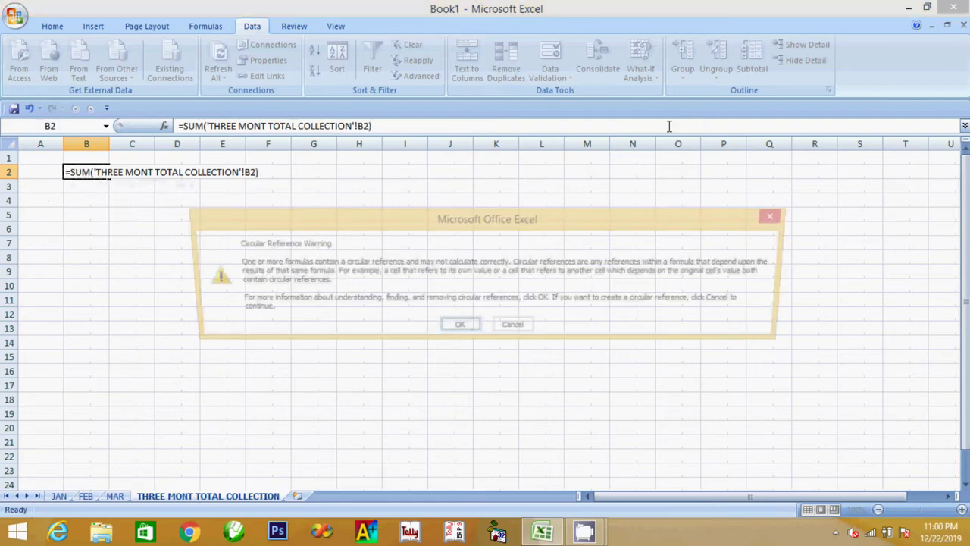
key("Return")
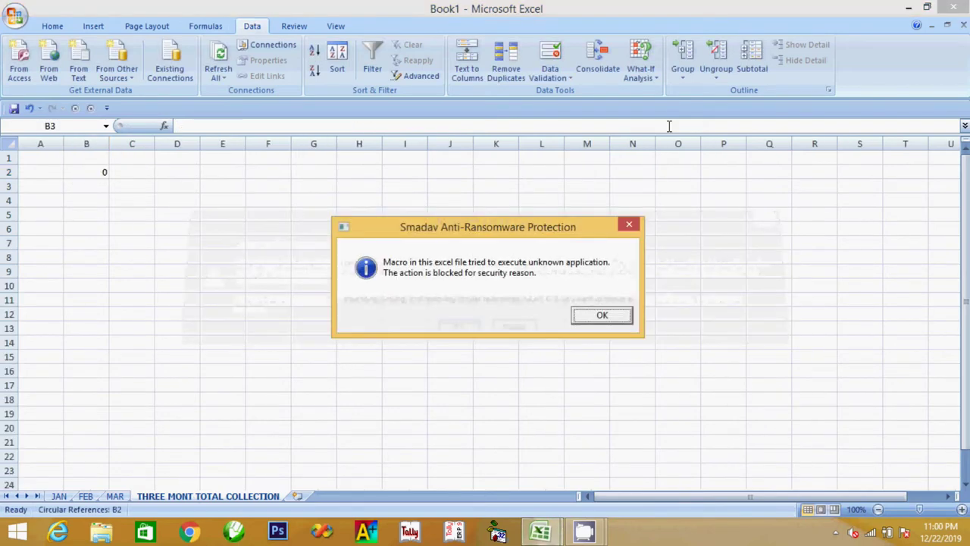
left_click(600, 315)
left_click(100, 172)
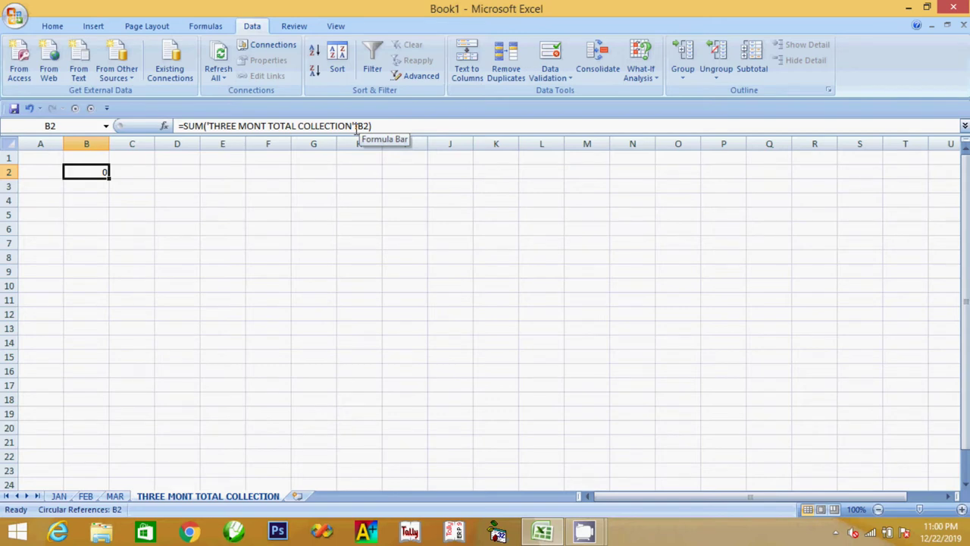
key("Delete")
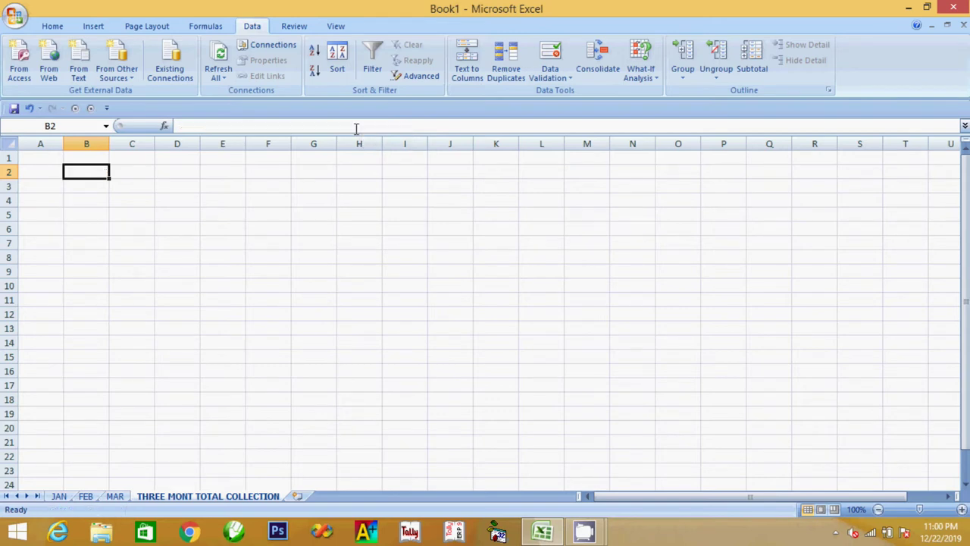
- Enter =SUM(JAN:MAR!B2) in B2 to total B2 across the three month sheets
type("=S")
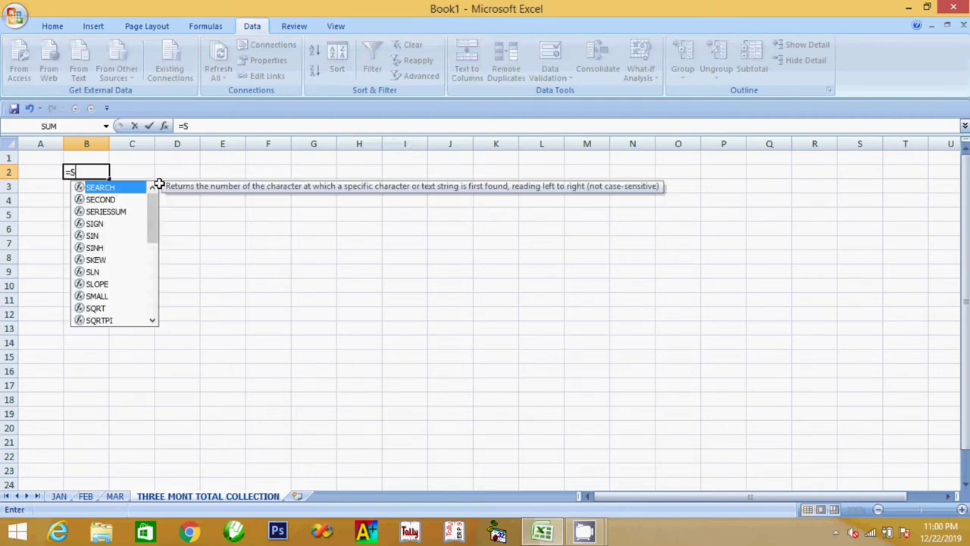
type("UM(")
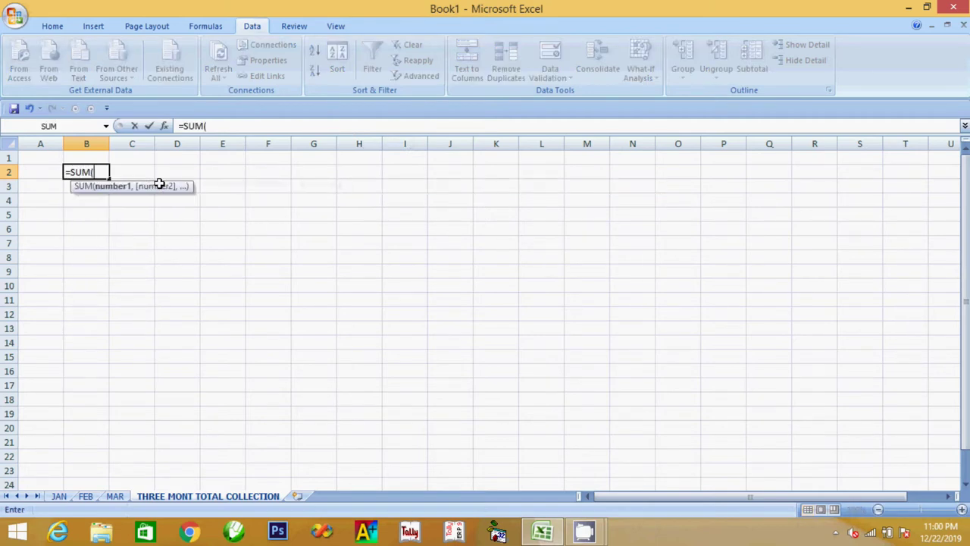
left_click(57, 497)
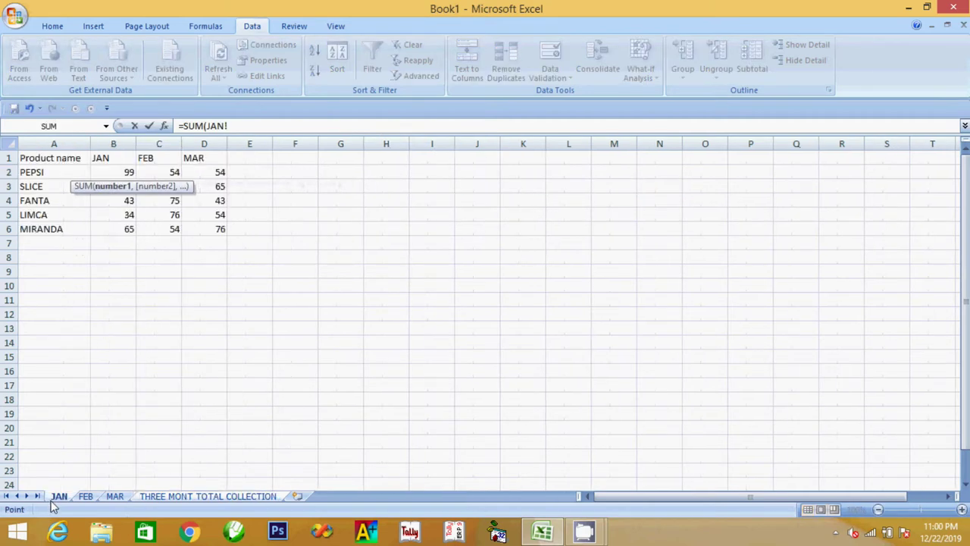
left_click(128, 173)
left_click(86, 496, "shift")
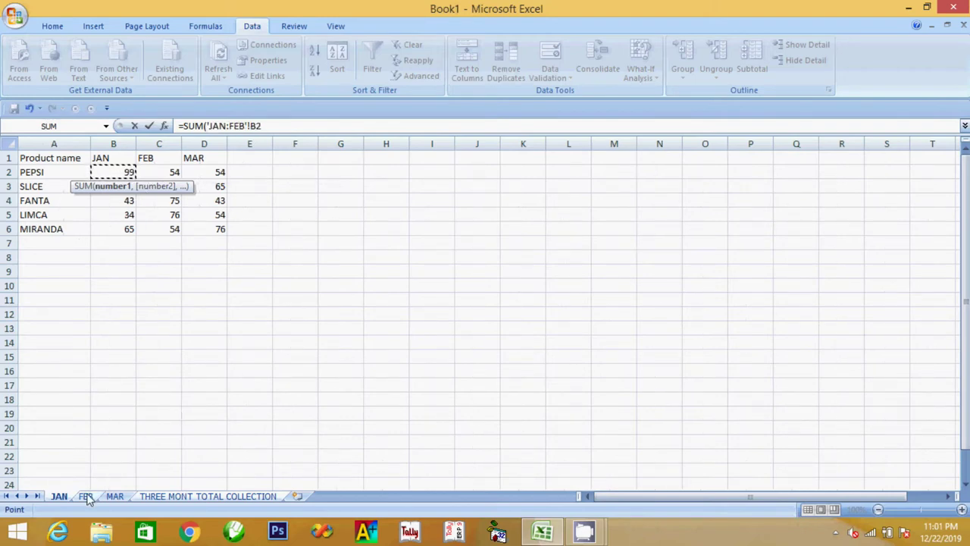
left_click(117, 498, "shift")
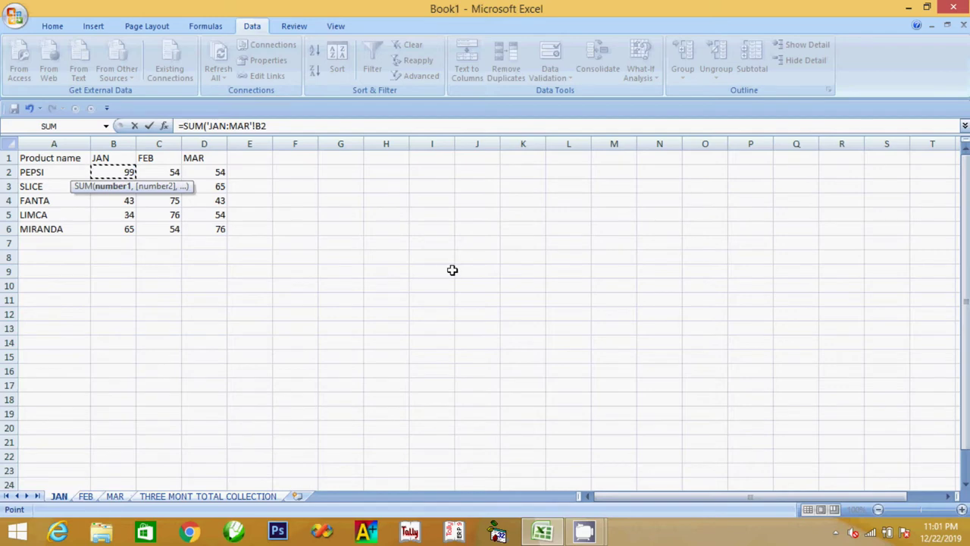
key("Return")
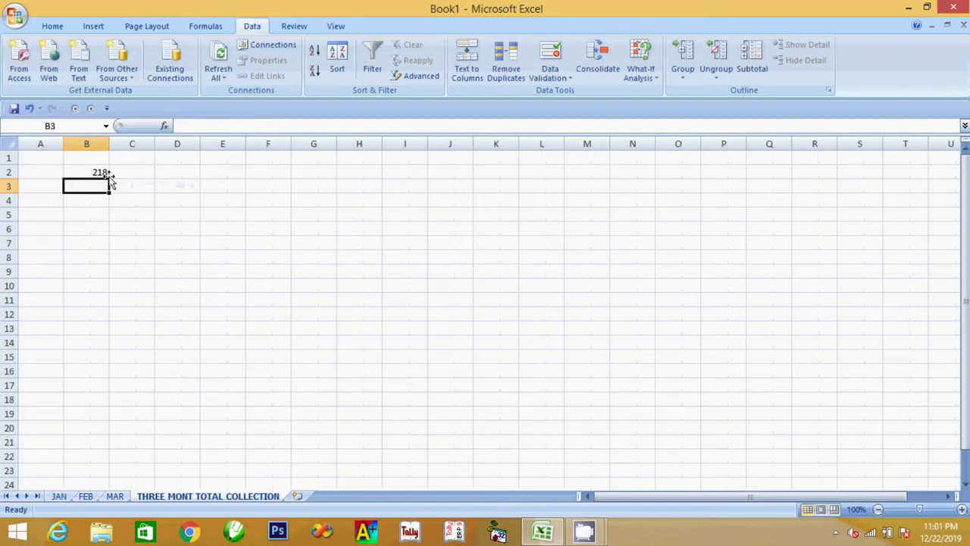
- Copy the B2 total formula across to C2 and D2
left_click(103, 172)
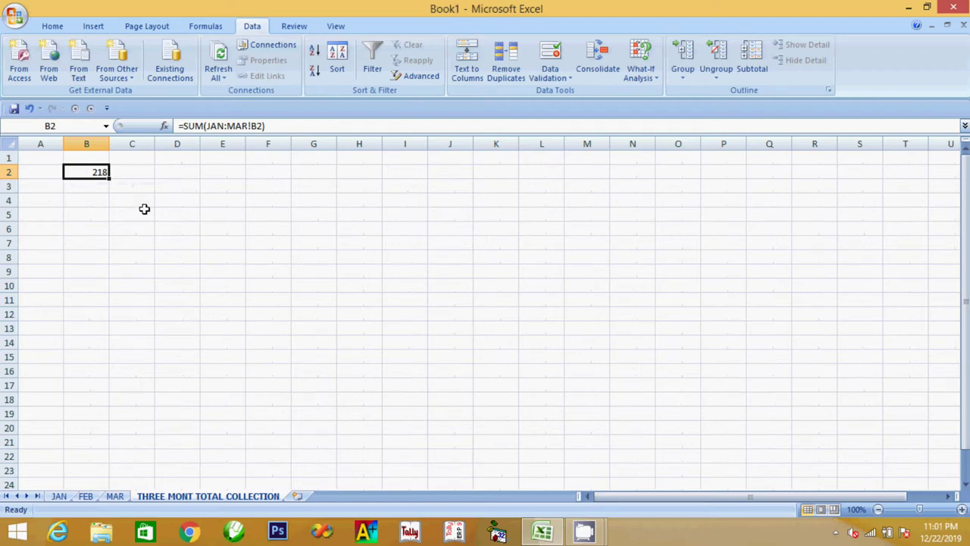
left_click_drag(110, 178, 182, 195)
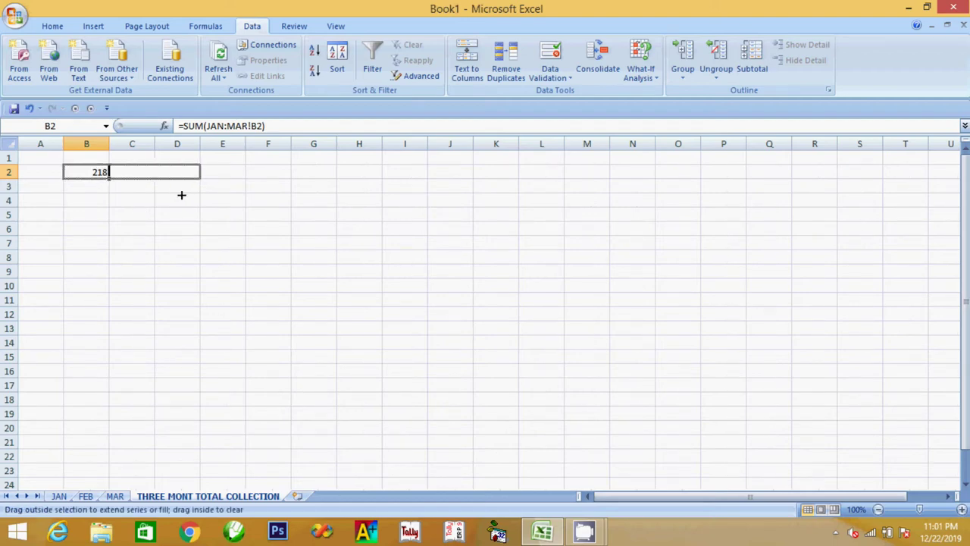
left_click_drag(183, 237, 170, 236)
- Fill the totals down through row 6 and compare them with the JAN figures
left_click_drag(202, 179, 194, 240)
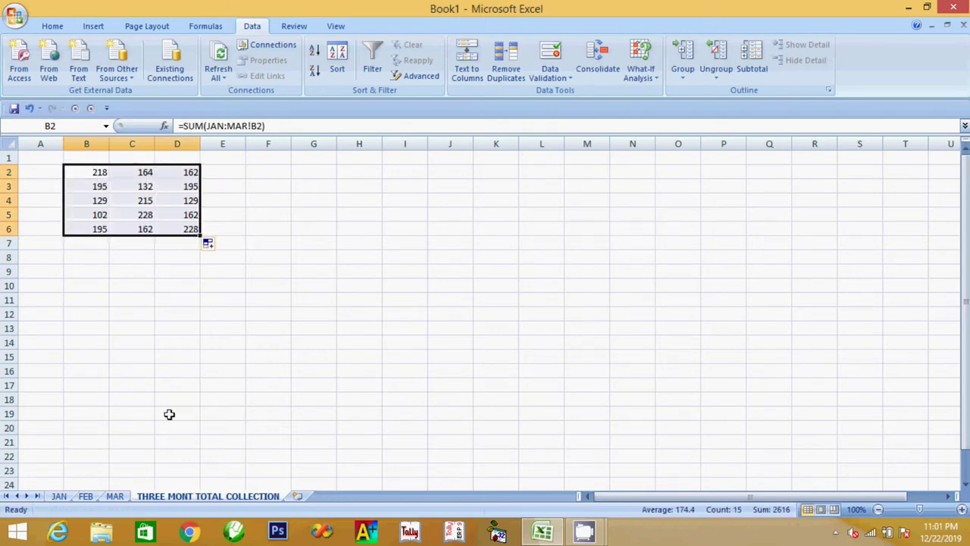
left_click(62, 497)
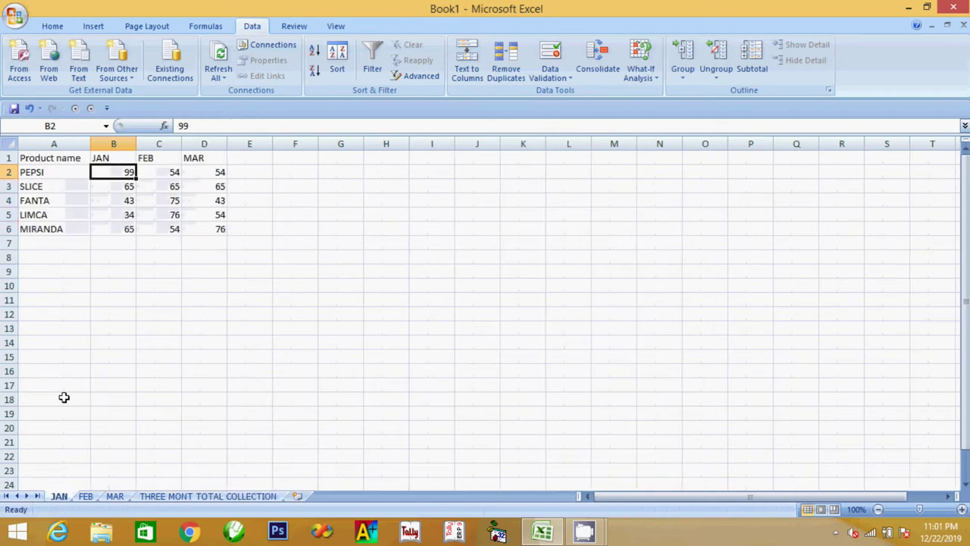
left_click(188, 496)
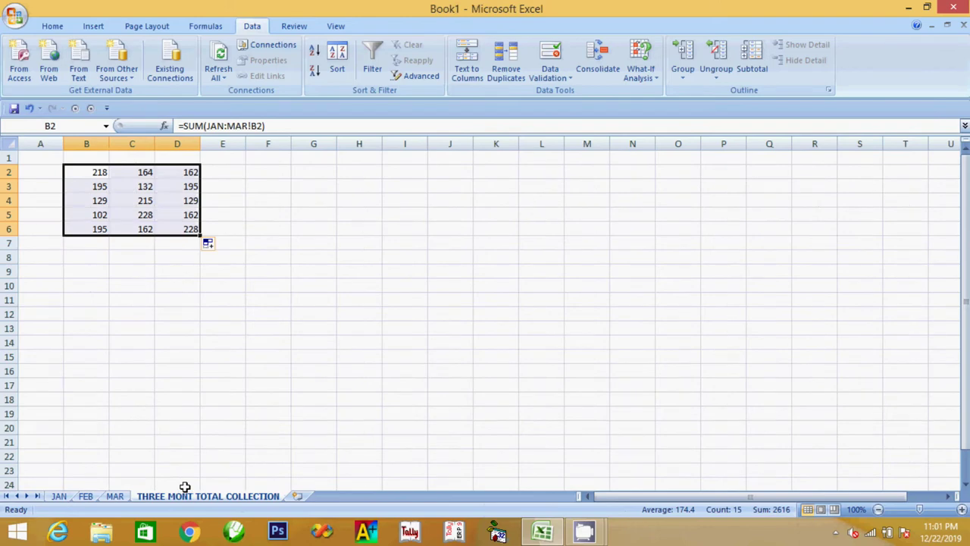
left_click(60, 497)
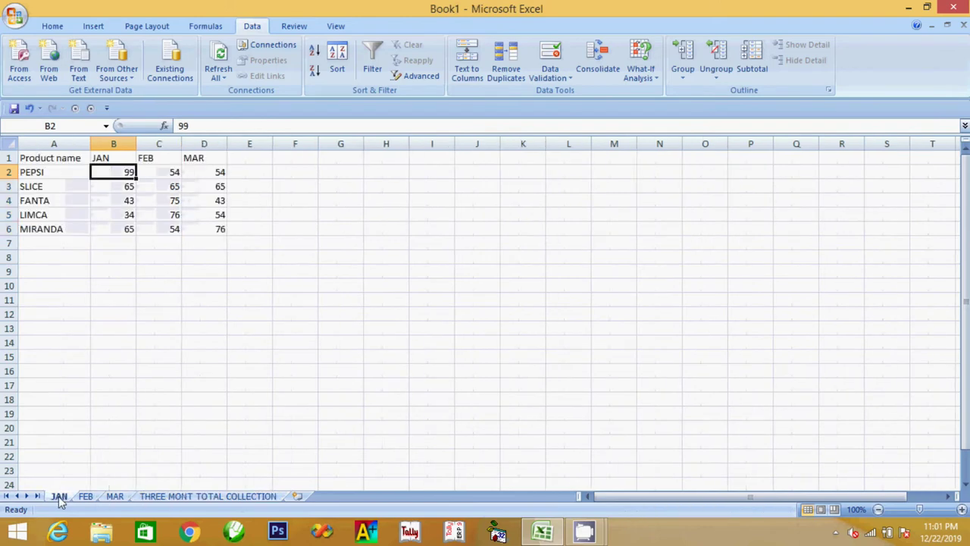
left_click(163, 497)
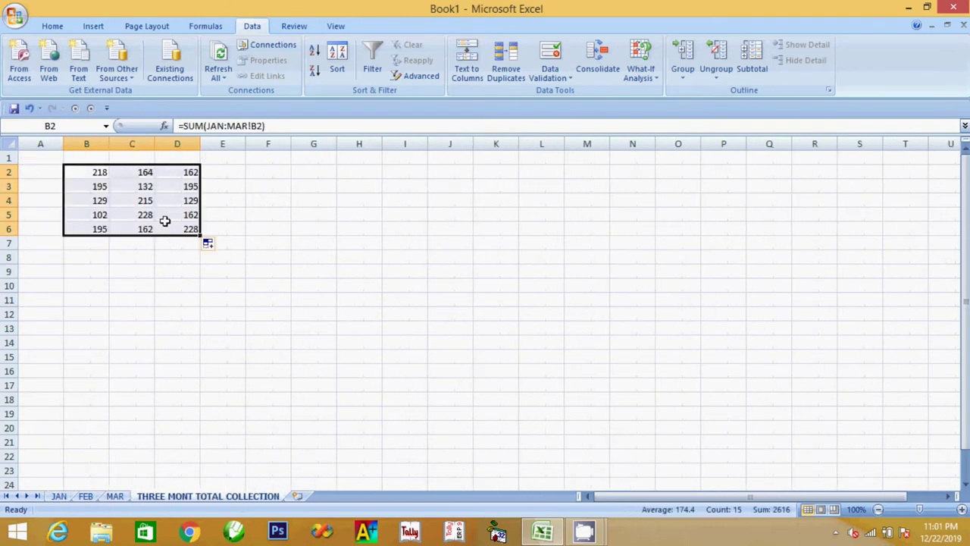
left_click(100, 171)
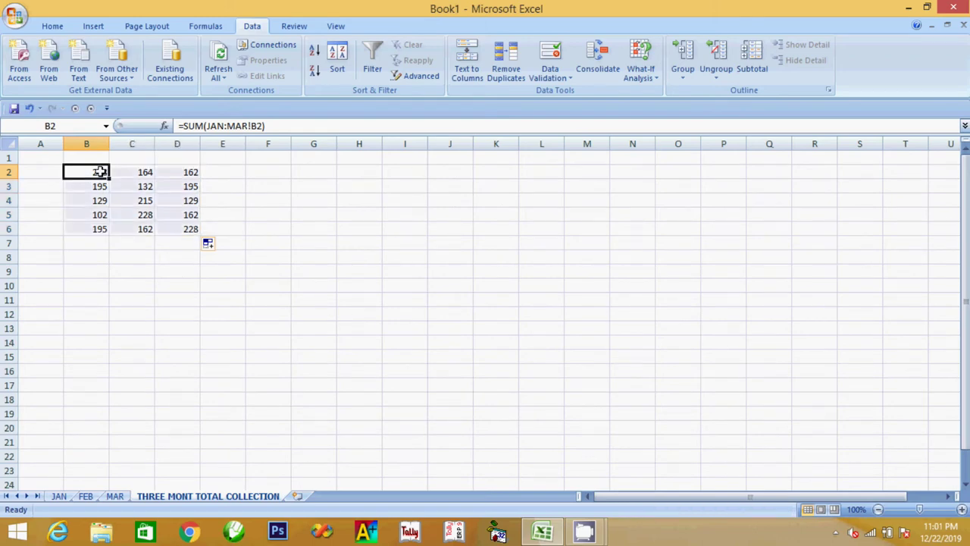
- Change PEPSI's JAN value on the JAN sheet to 125, then 150, checking the totals
left_click(61, 497)
type("125")
left_click(159, 282)
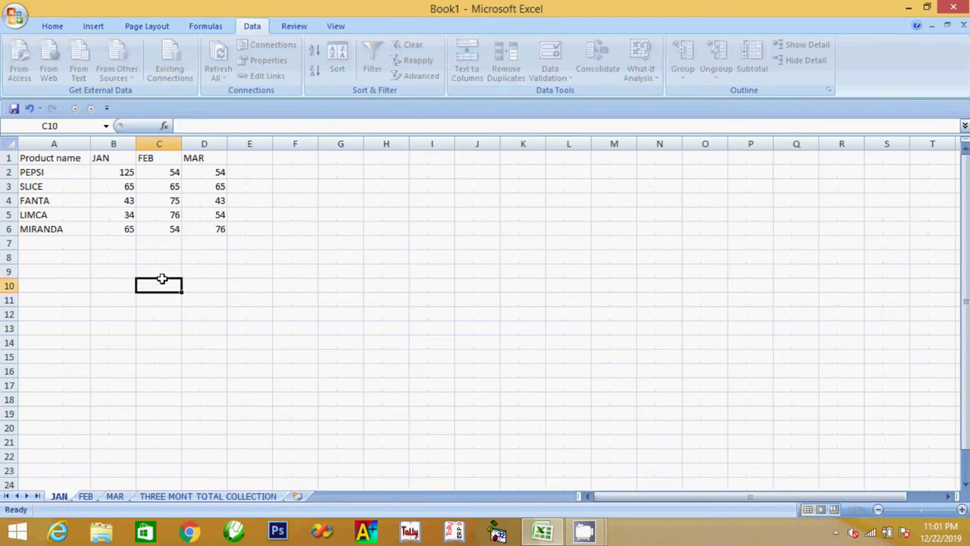
left_click(196, 494)
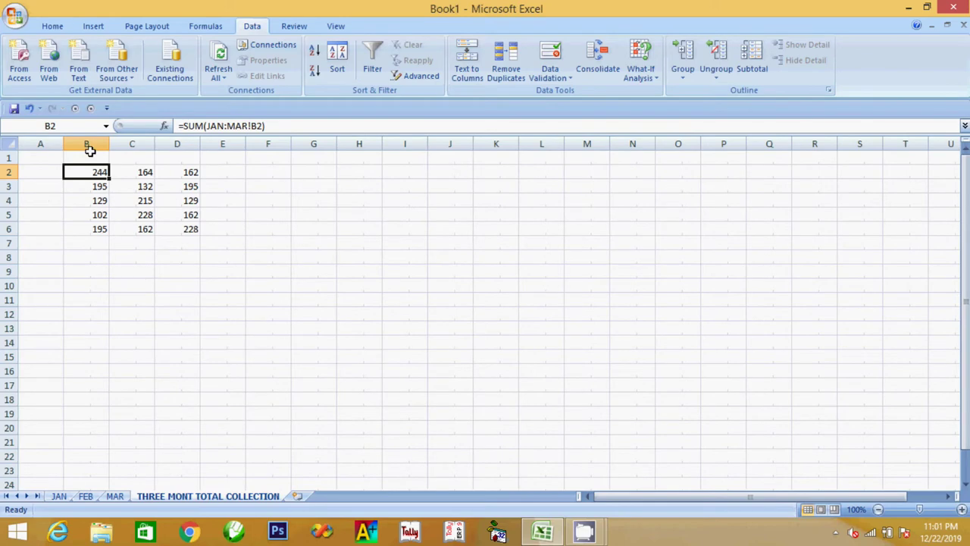
left_click(59, 496)
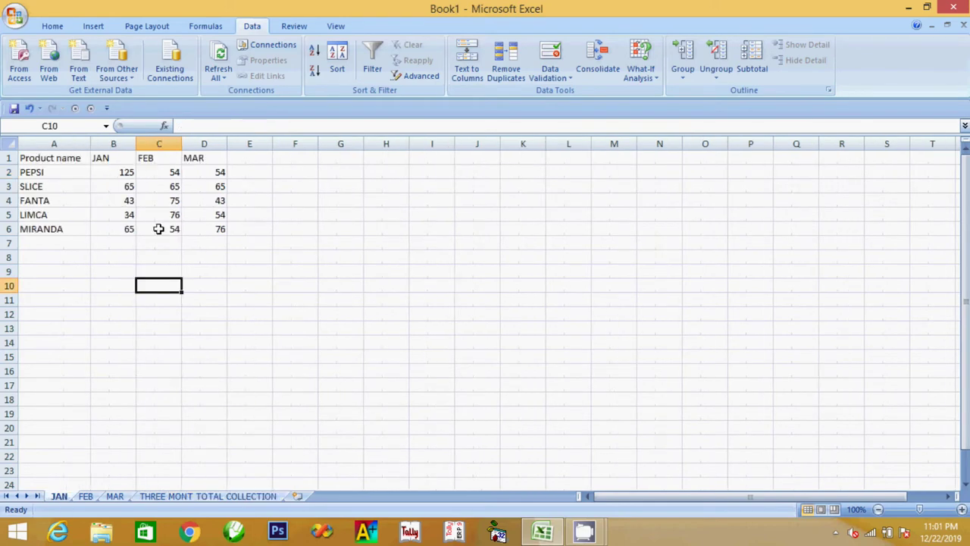
left_click(127, 172)
type("15")
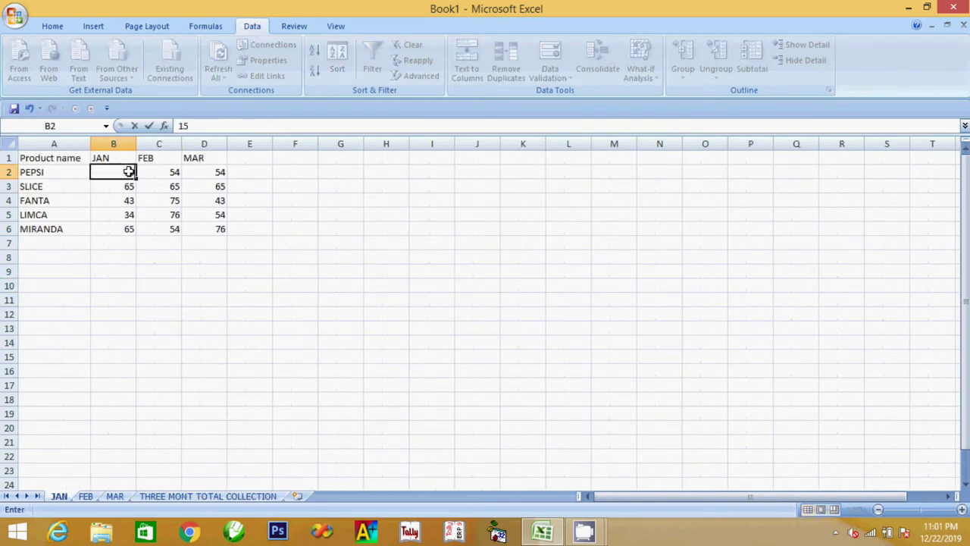
type("0")
left_click(158, 300)
left_click(237, 496)
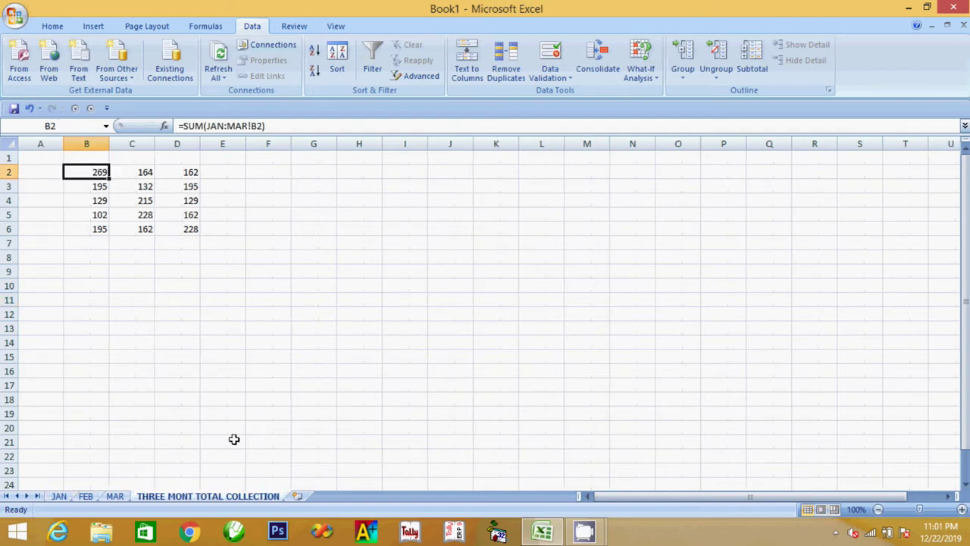
- Change JAN's C2 to 67 and confirm the totals sheet's C2 updates to 177
left_click(59, 497)
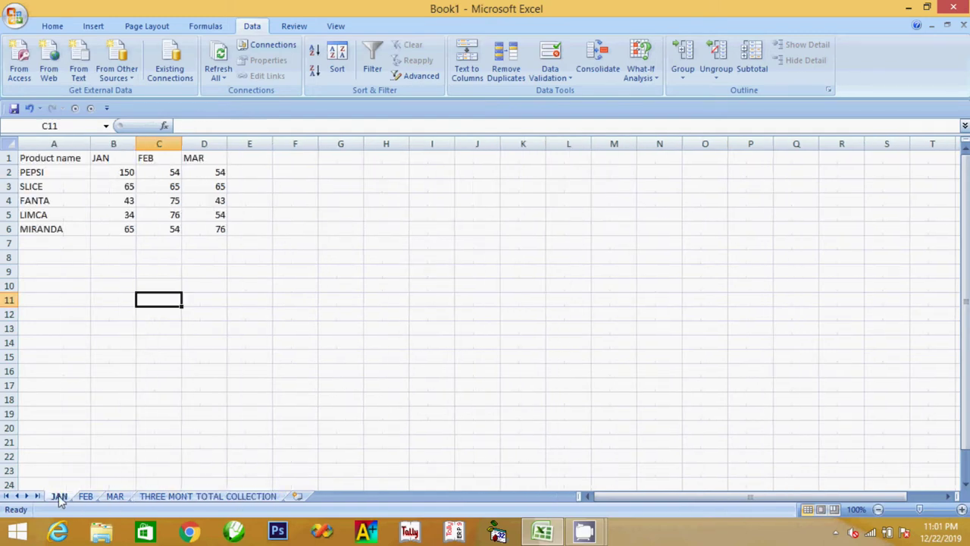
left_click(175, 173)
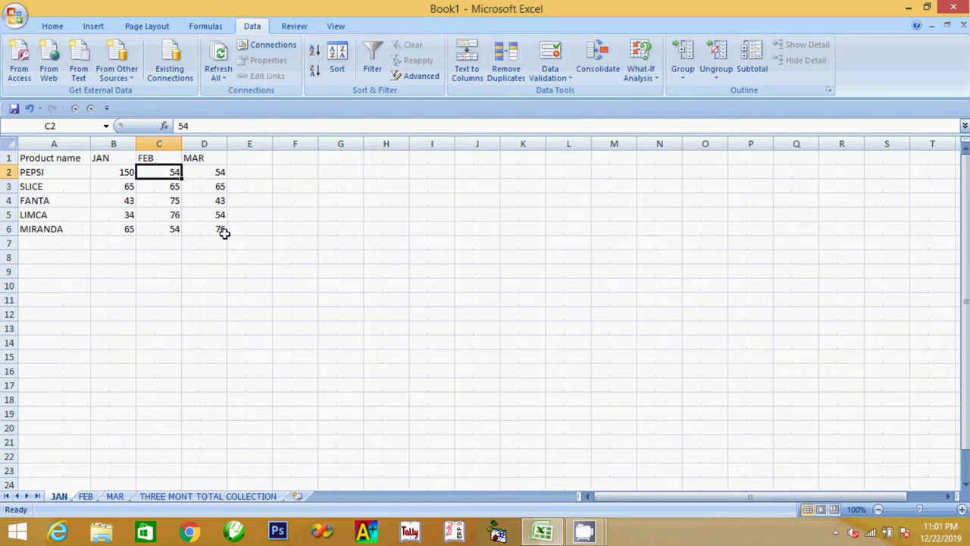
left_click(260, 497)
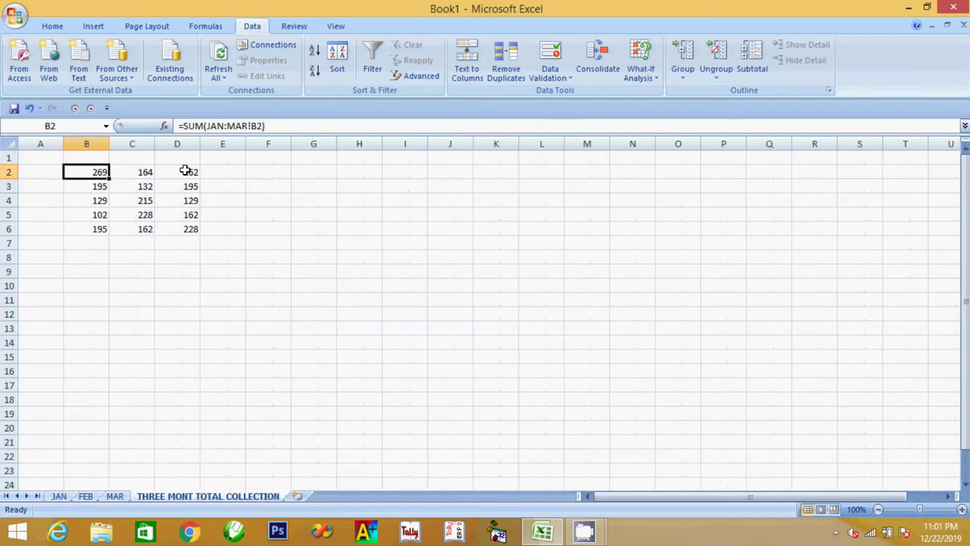
left_click(63, 497)
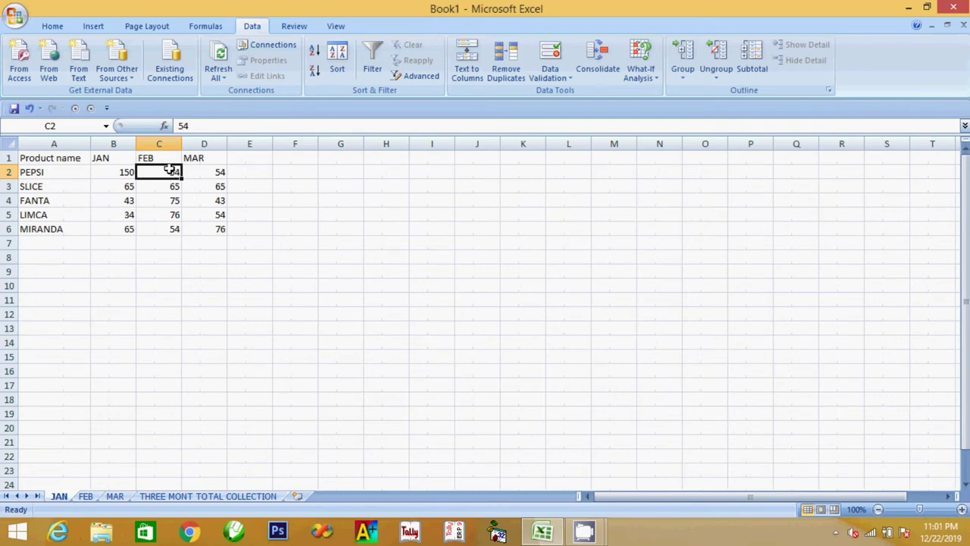
type("67")
left_click(176, 301)
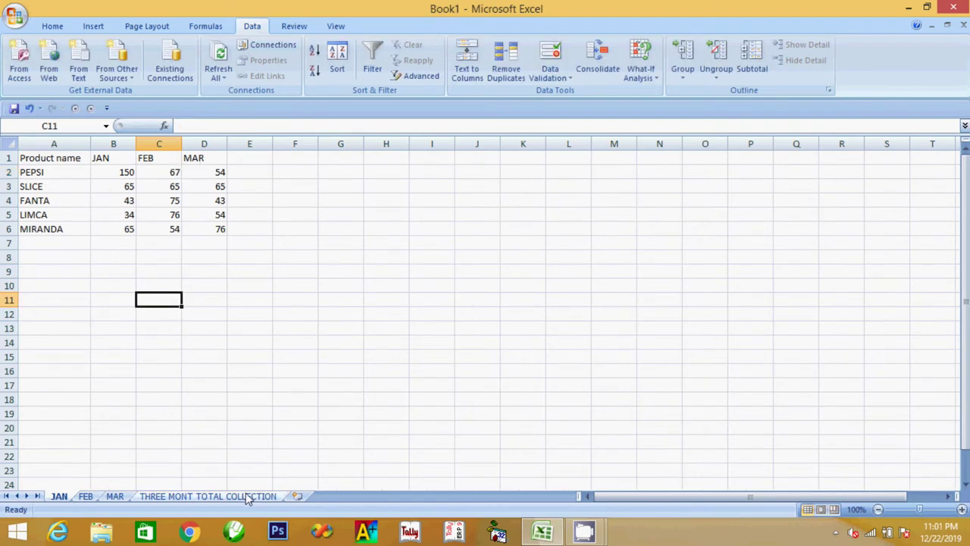
left_click(249, 497)
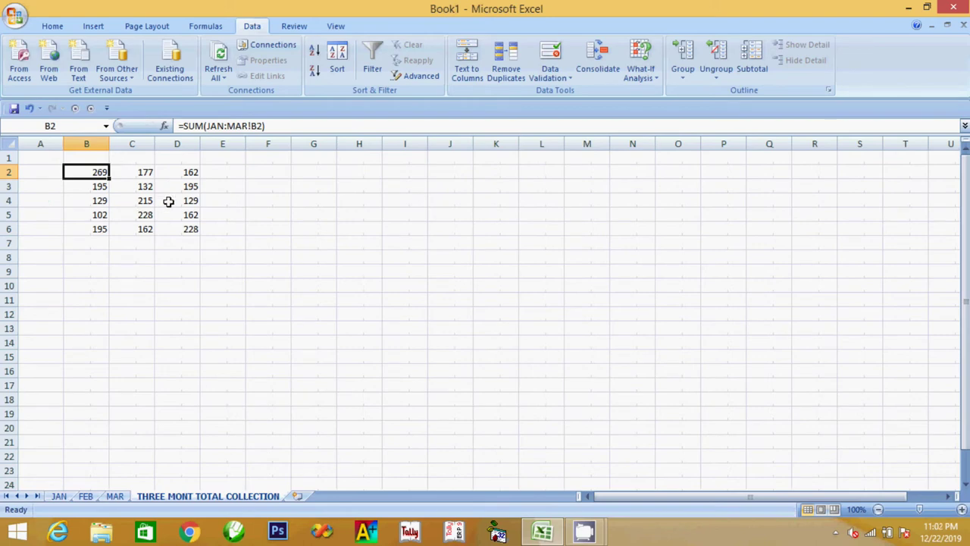
left_click(113, 330)
left_click_drag(93, 175, 197, 240)
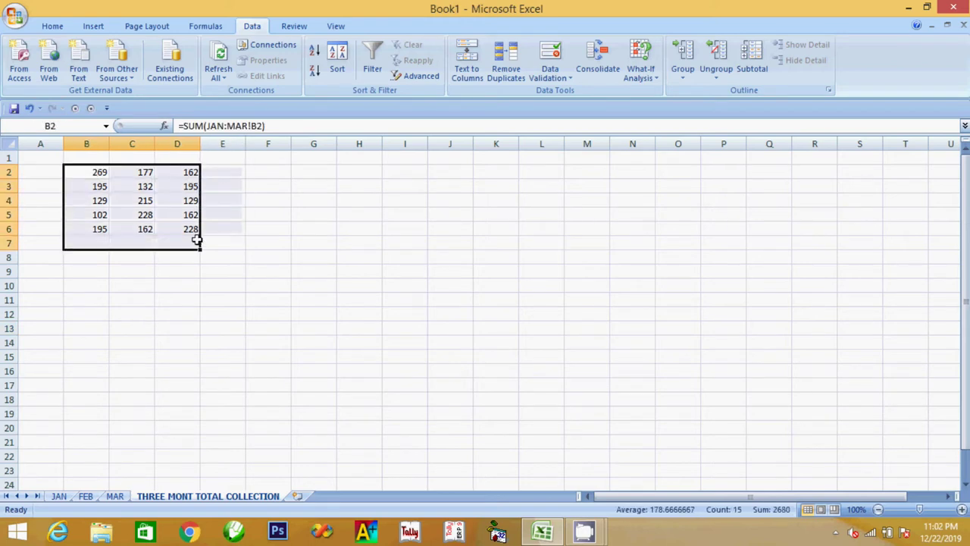
key("Delete")
left_click(140, 327)
left_click(48, 158)
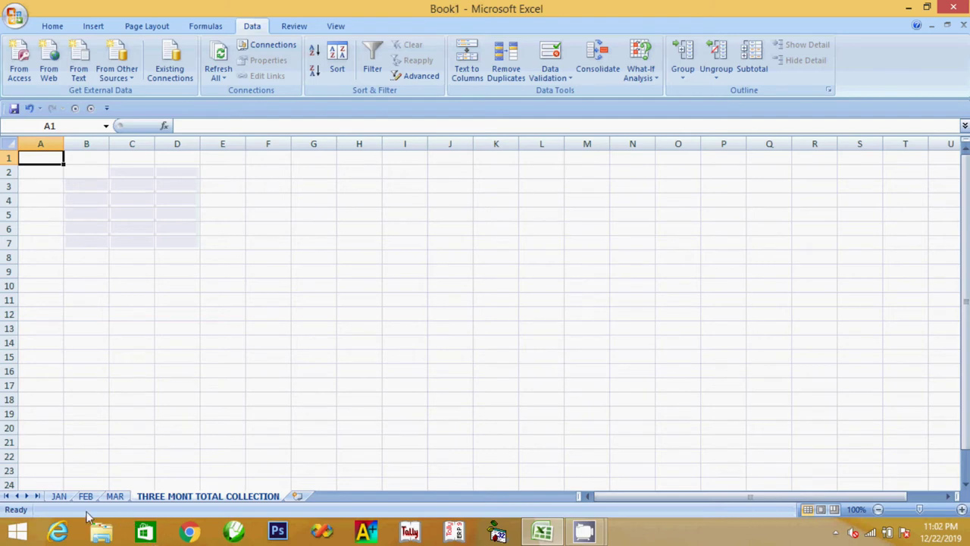
left_click(60, 496)
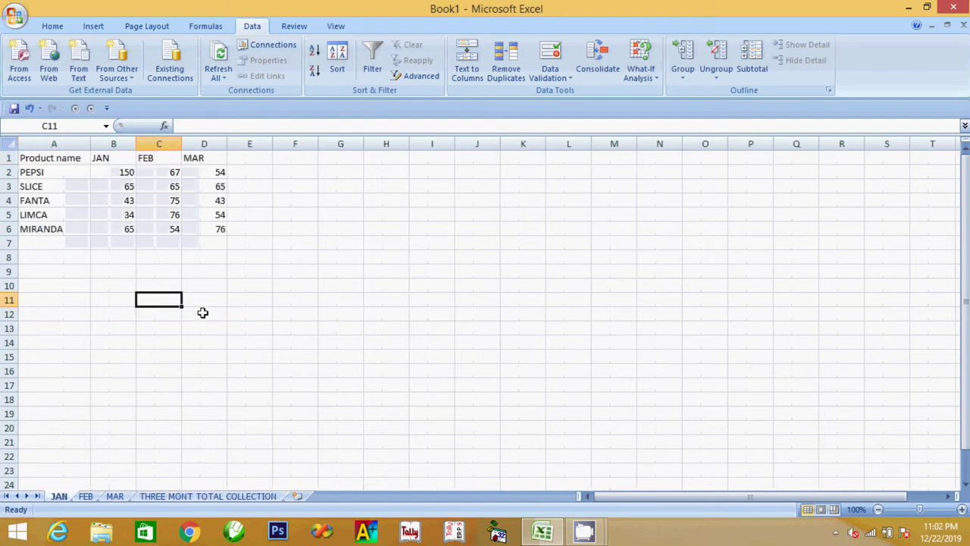
left_click(221, 496)
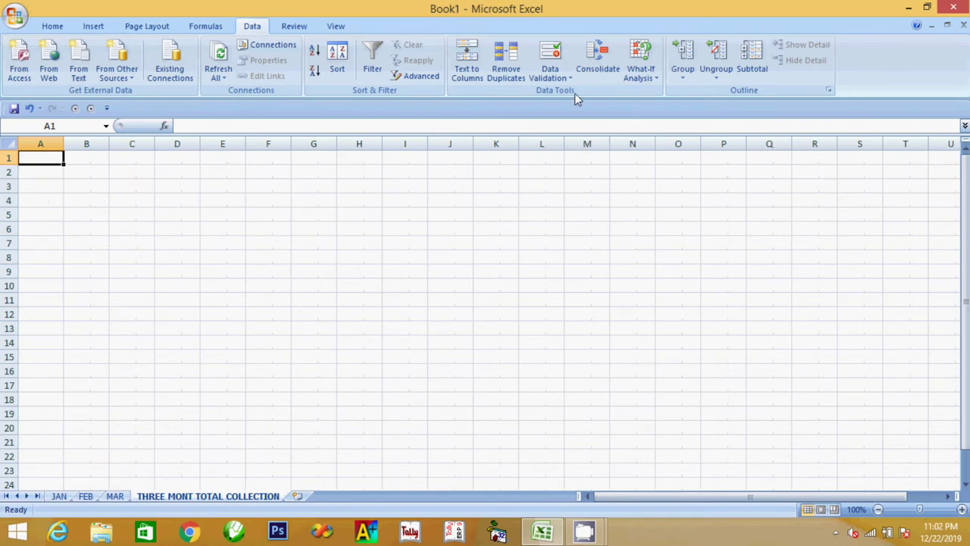
left_click(620, 50)
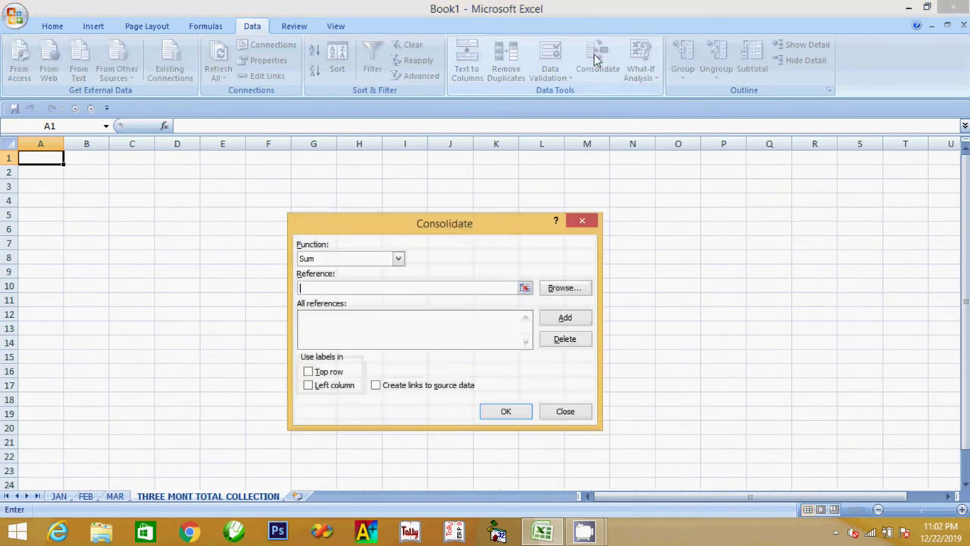
left_click(59, 497)
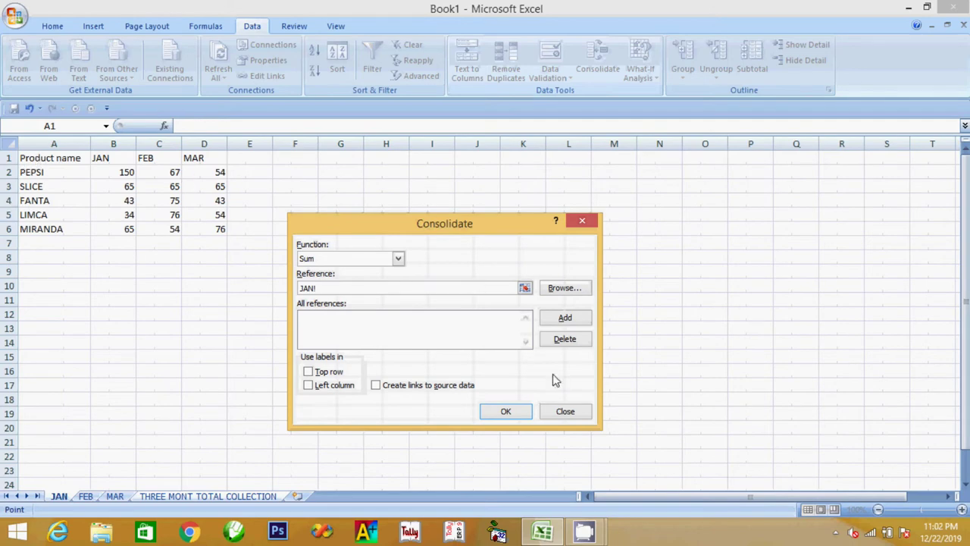
left_click(560, 412)
left_click(59, 496)
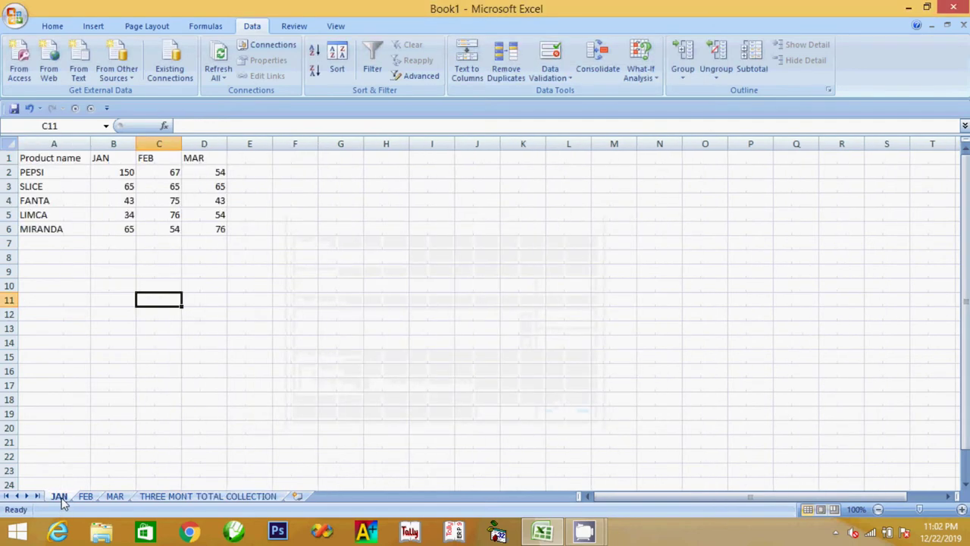
- Move the JAN table to B6:E11 and the FEB table to H4:K9
left_click_drag(38, 159, 189, 229)
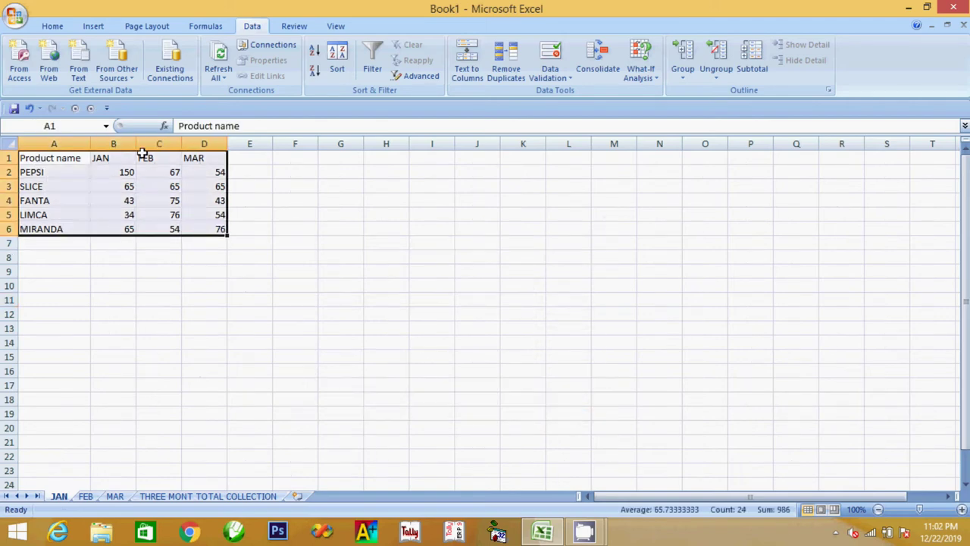
left_click_drag(130, 152, 176, 223)
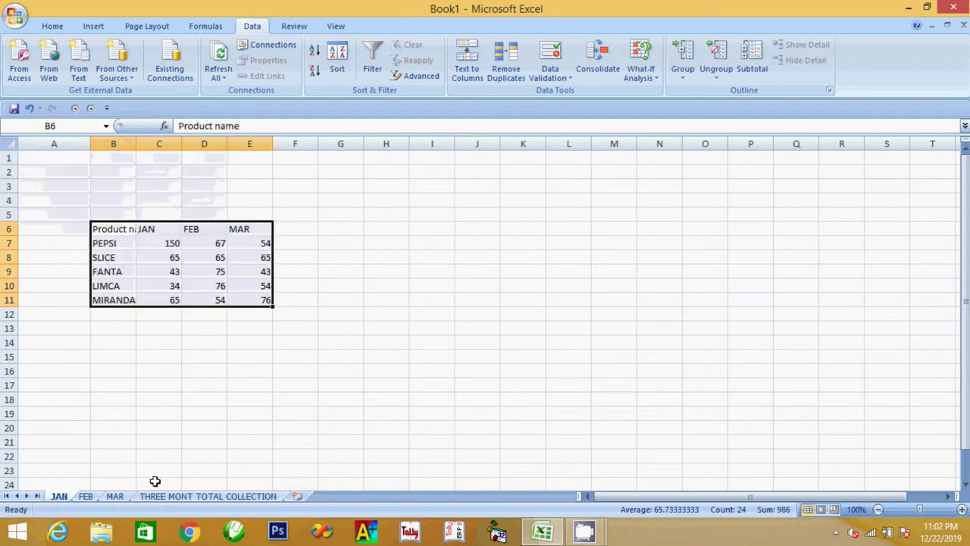
left_click(90, 497)
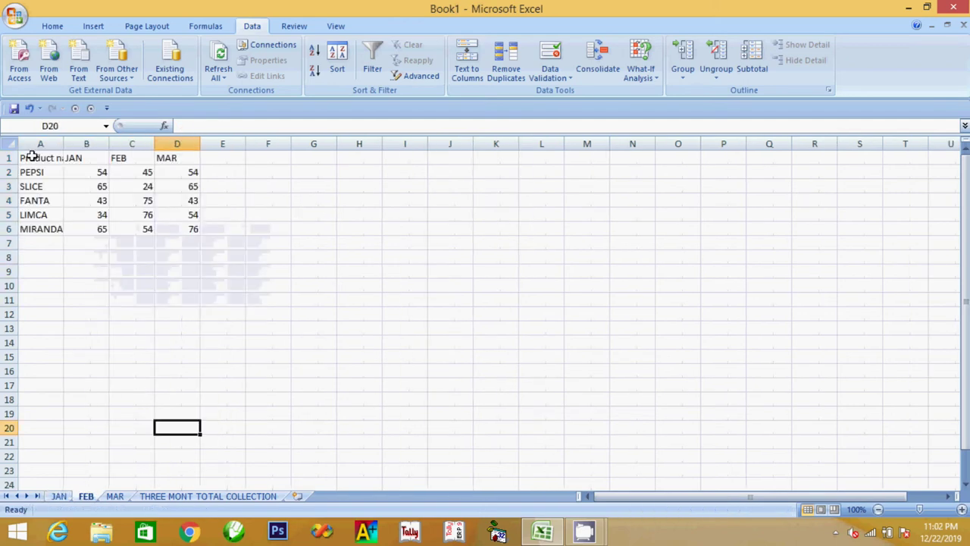
double_click(64, 143)
left_click_drag(30, 158, 195, 231)
left_click_drag(130, 146, 456, 205)
- Move the MAR table to G15:J20, then show the THREE MONT TOTAL COLLECTION sheet
left_click(114, 495)
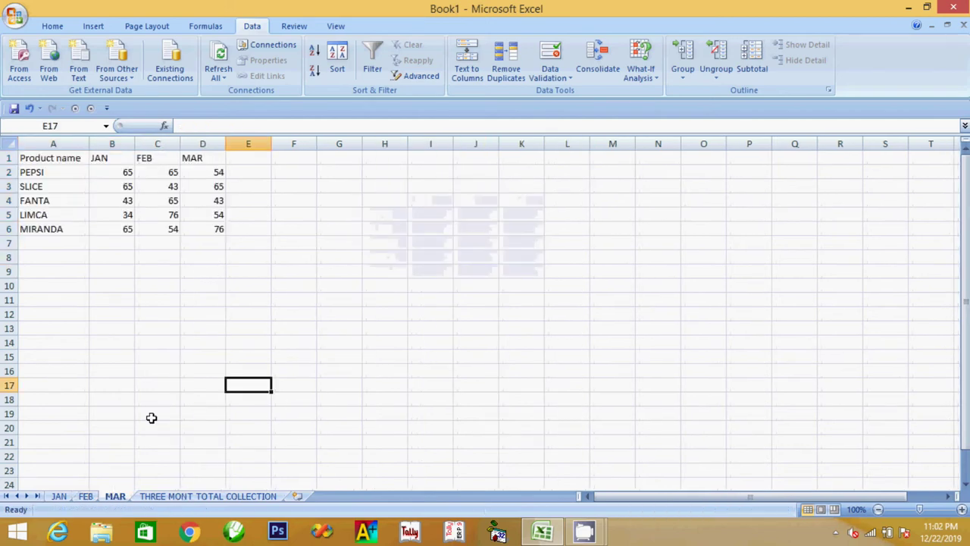
left_click_drag(44, 162, 216, 229)
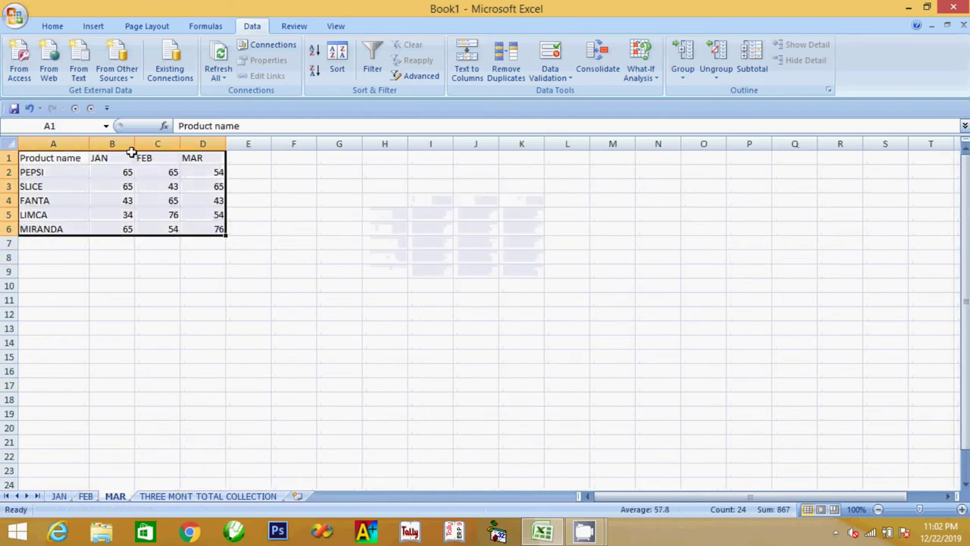
left_click_drag(121, 153, 345, 338)
left_click_drag(394, 357, 395, 358)
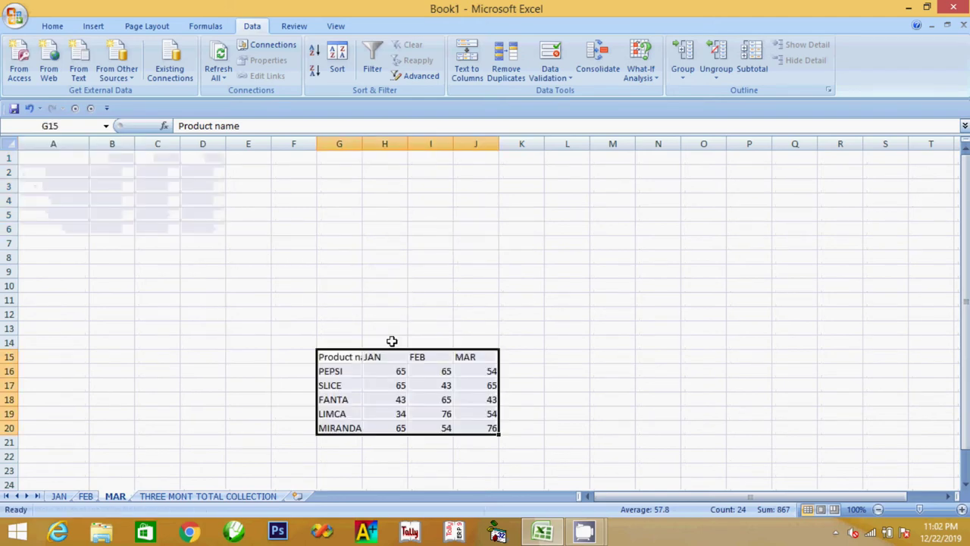
left_click(525, 297)
left_click(220, 497)
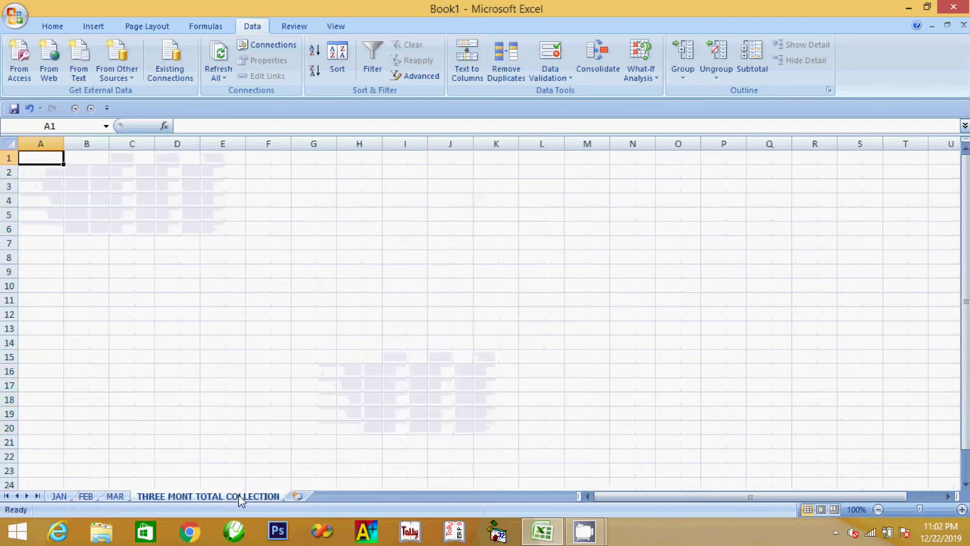
- Add JAN!B6:E11, FEB!H4:K9 and MAR!G15:J20 as Sum consolidation sources
left_click(586, 72)
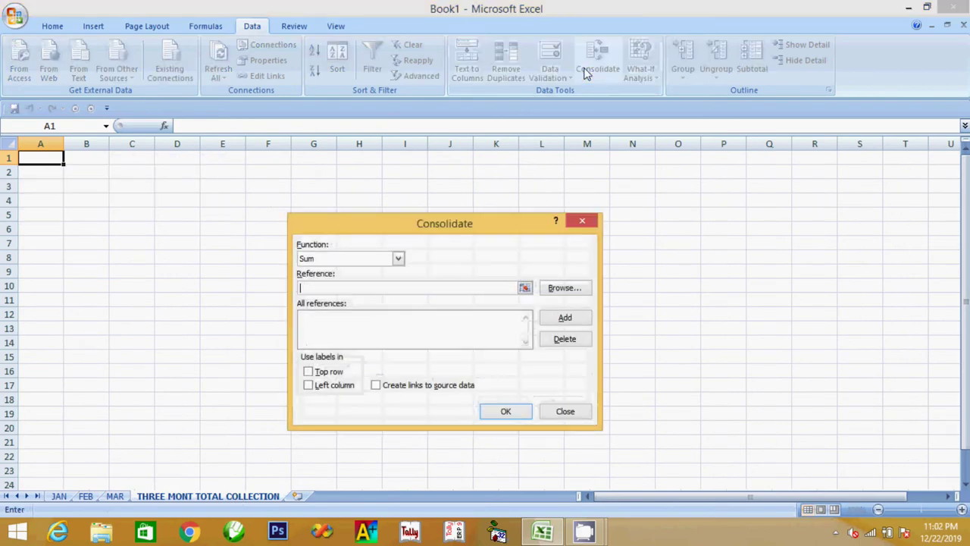
left_click(58, 497)
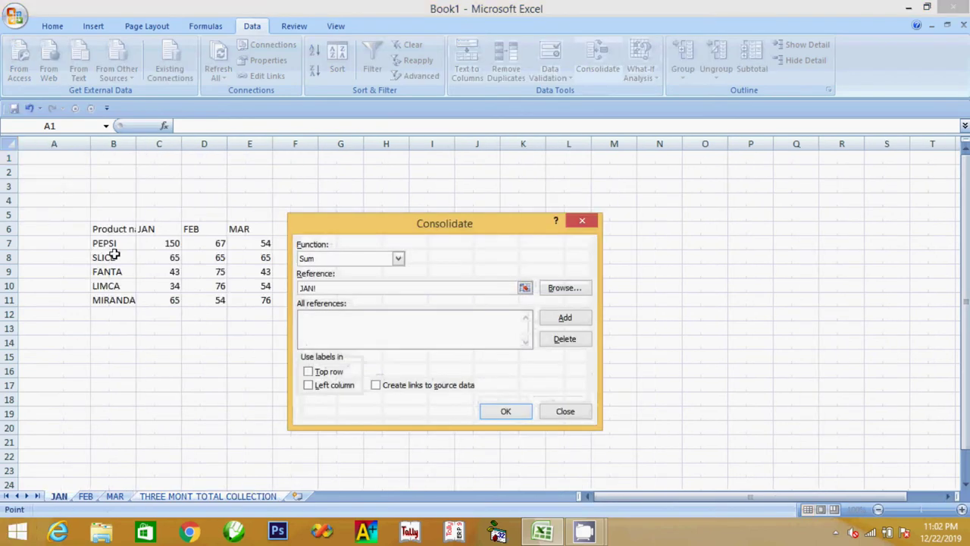
left_click_drag(109, 233, 243, 301)
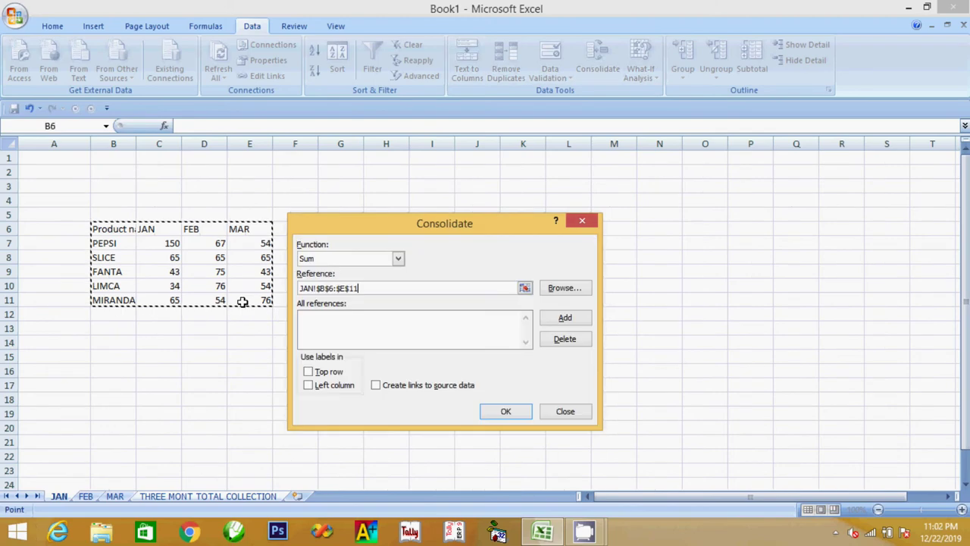
left_click(565, 318)
left_click(85, 496)
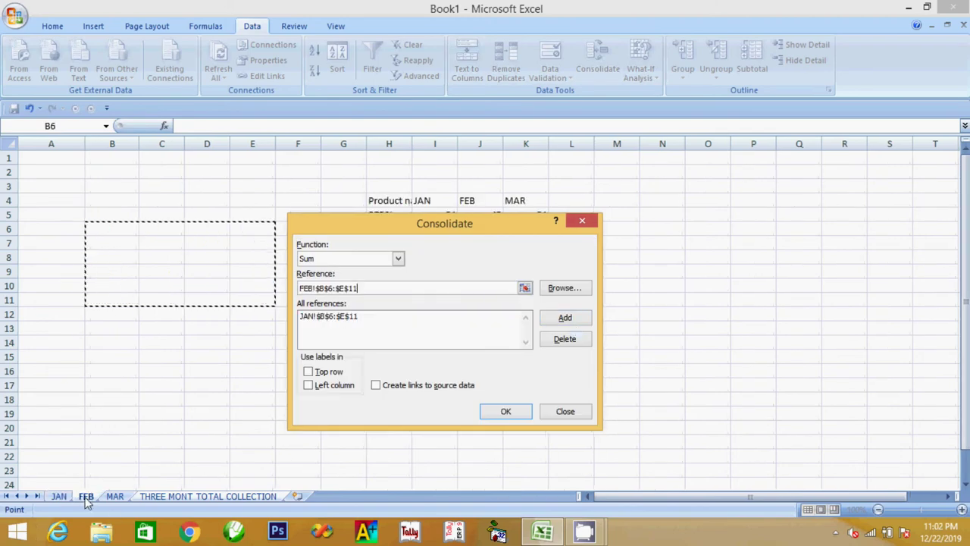
left_click_drag(372, 198, 509, 271)
left_click(565, 318)
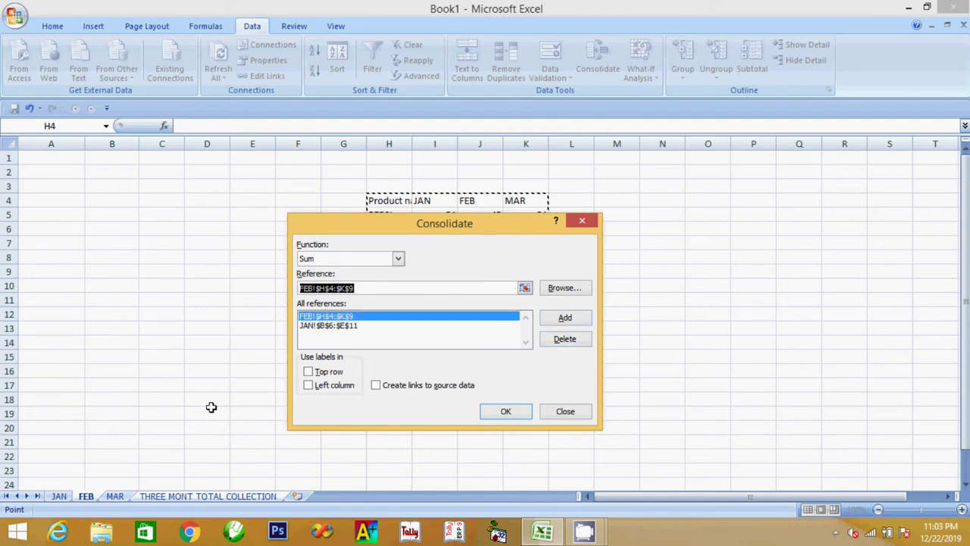
left_click(114, 496)
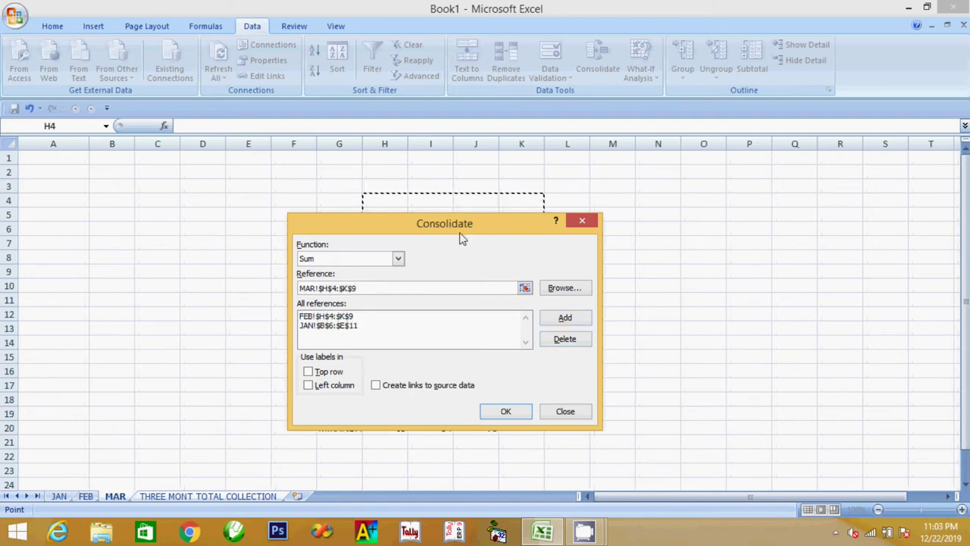
left_click_drag(496, 233, 835, 216)
left_click_drag(326, 362, 492, 429)
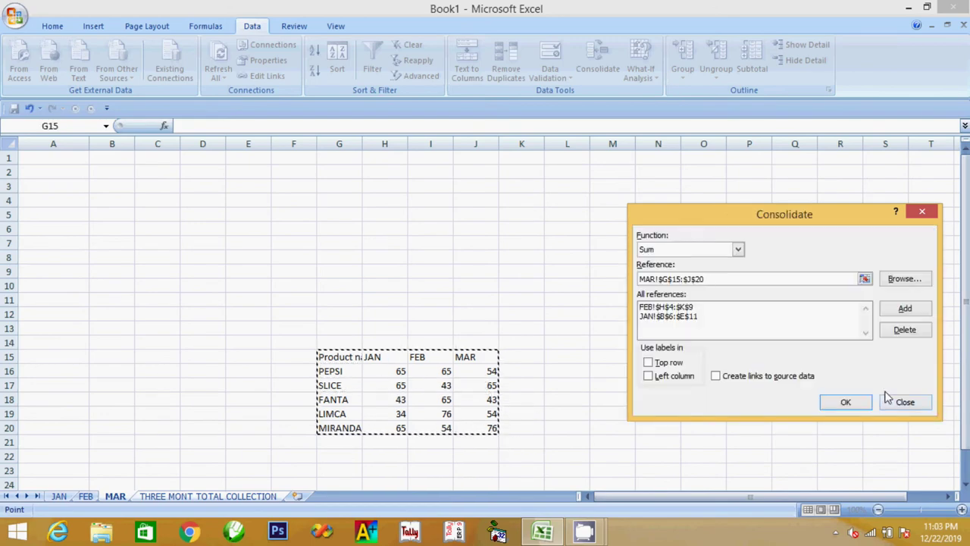
left_click(905, 309)
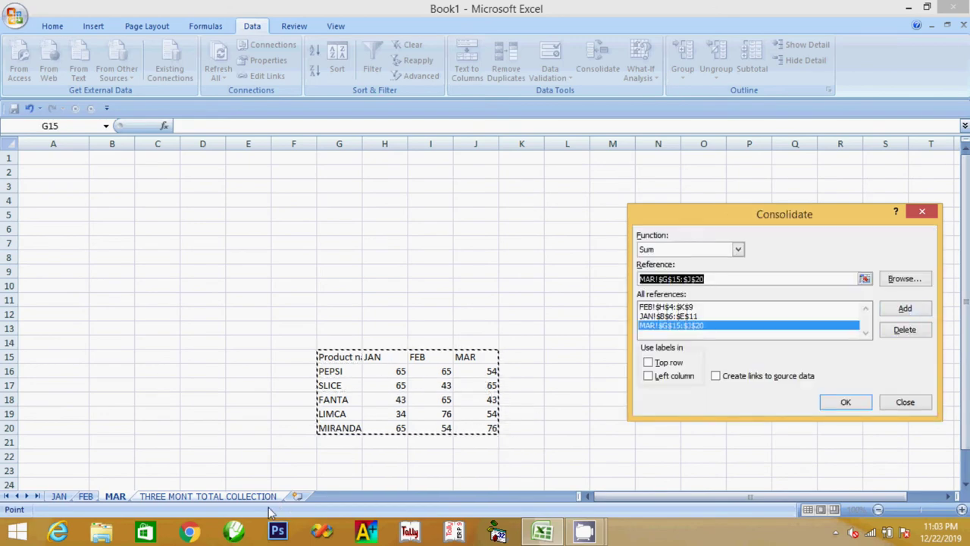
- Use top row and left column labels and run the consolidation
left_click(203, 497)
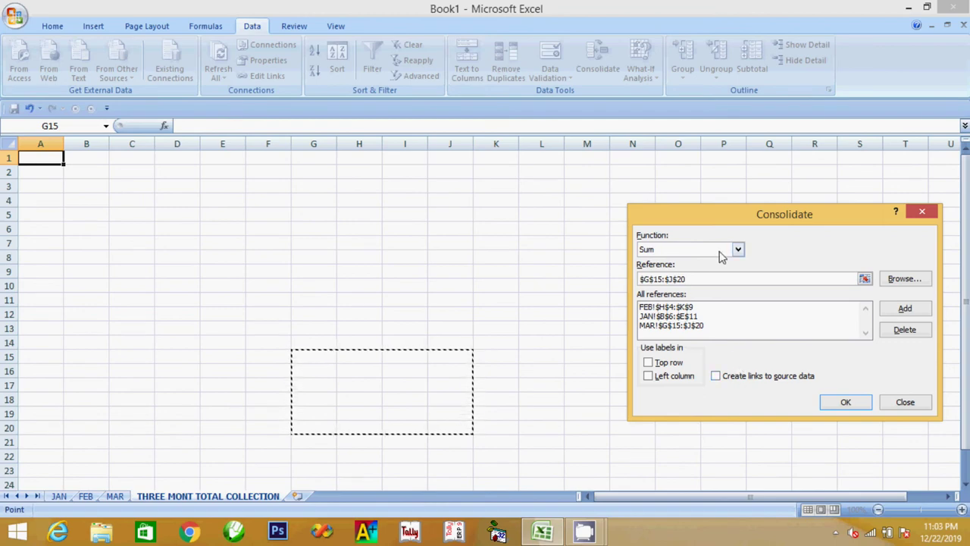
left_click(656, 363)
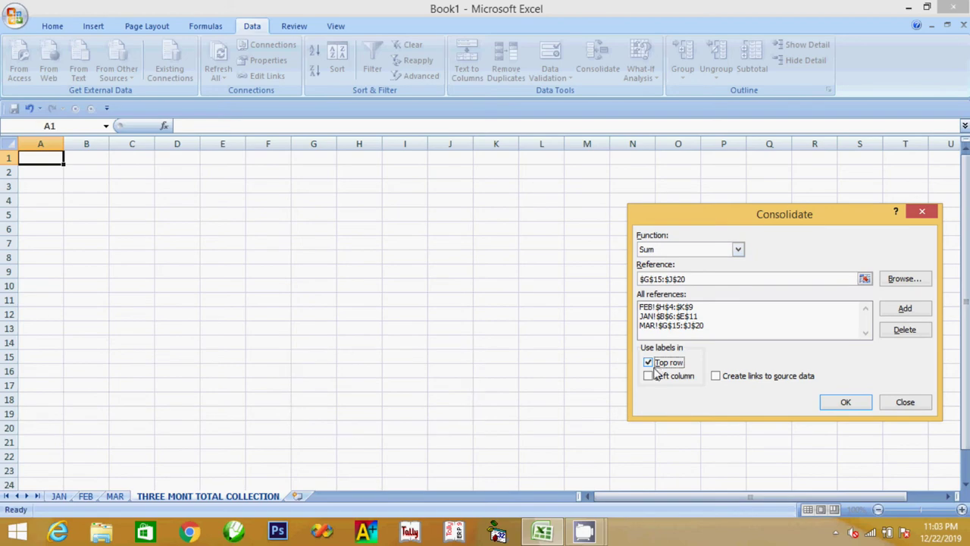
left_click(651, 377)
left_click(844, 406)
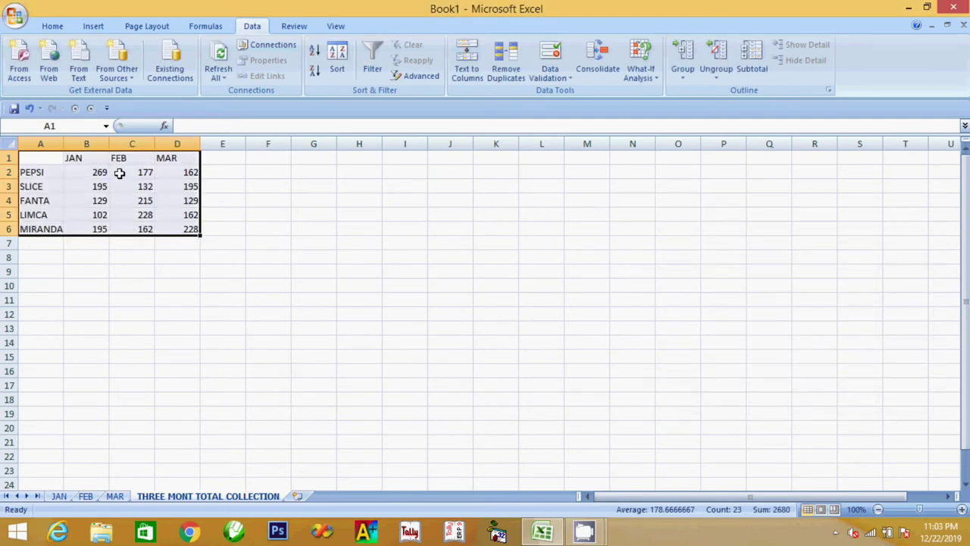
- Inspect the consolidated PEPSI totals for JAN, FEB and MAR
left_click(97, 172)
left_click(96, 190)
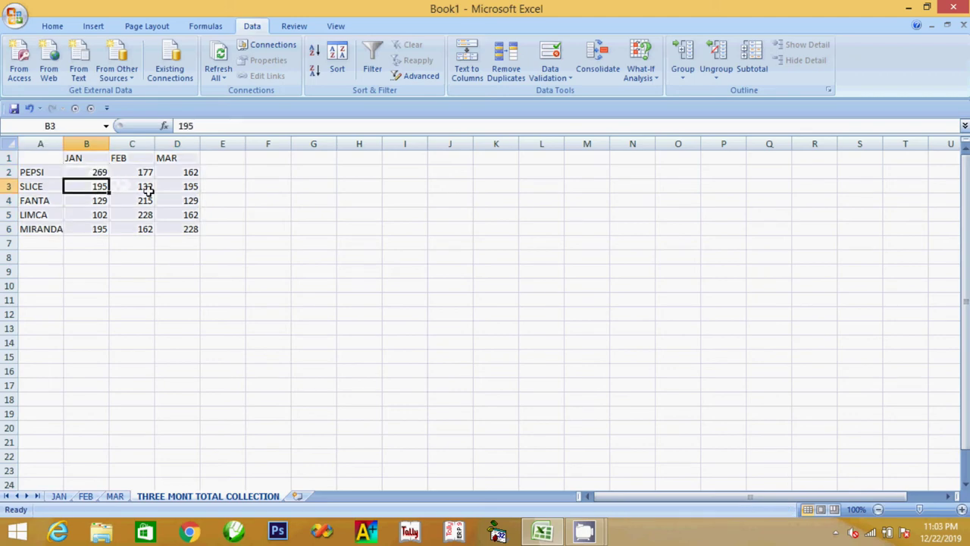
left_click(147, 187)
left_click(146, 173)
left_click(205, 168)
left_click(188, 187)
left_click(189, 200)
left_click(189, 171)
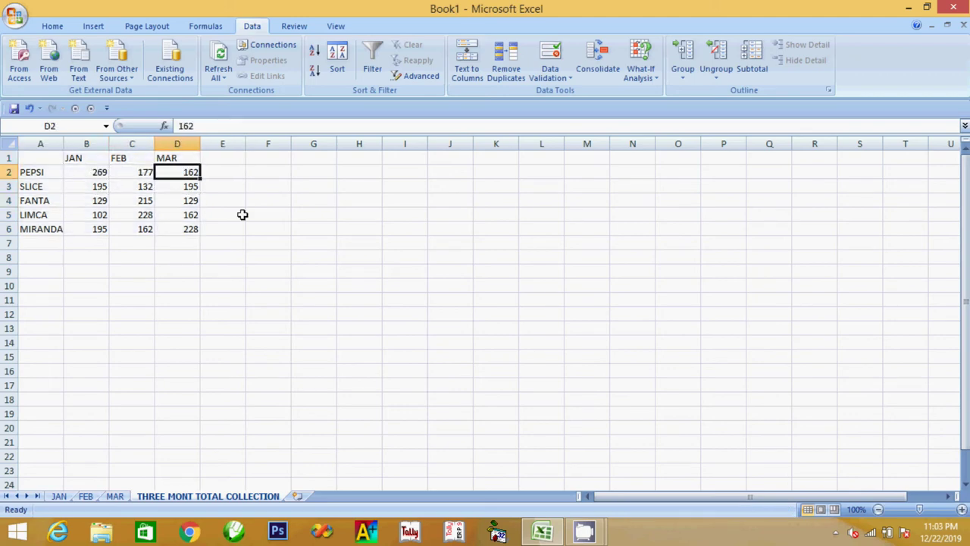
- Set PEPSI's JAN value on MAR to 55, then select the unchanged totals table
left_click(115, 495)
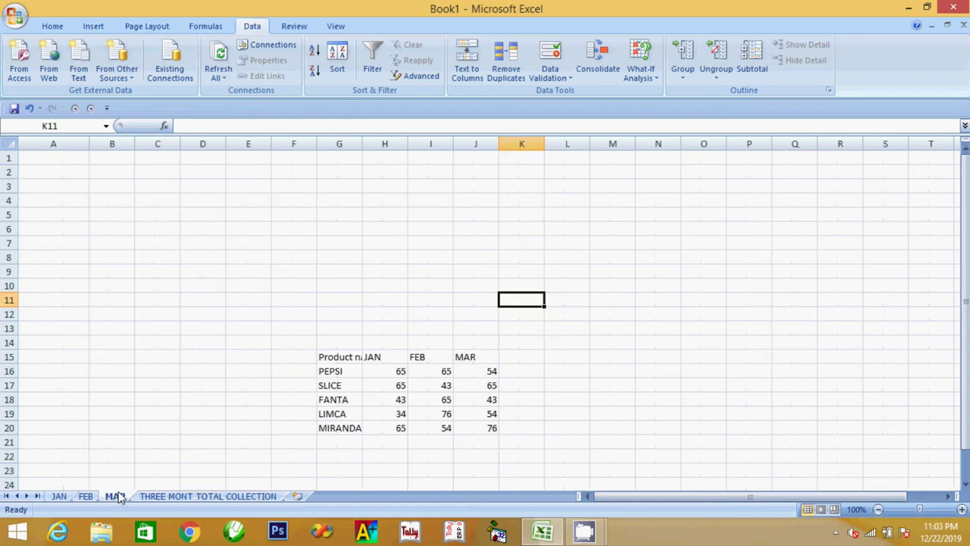
left_click(400, 372)
left_click(390, 441)
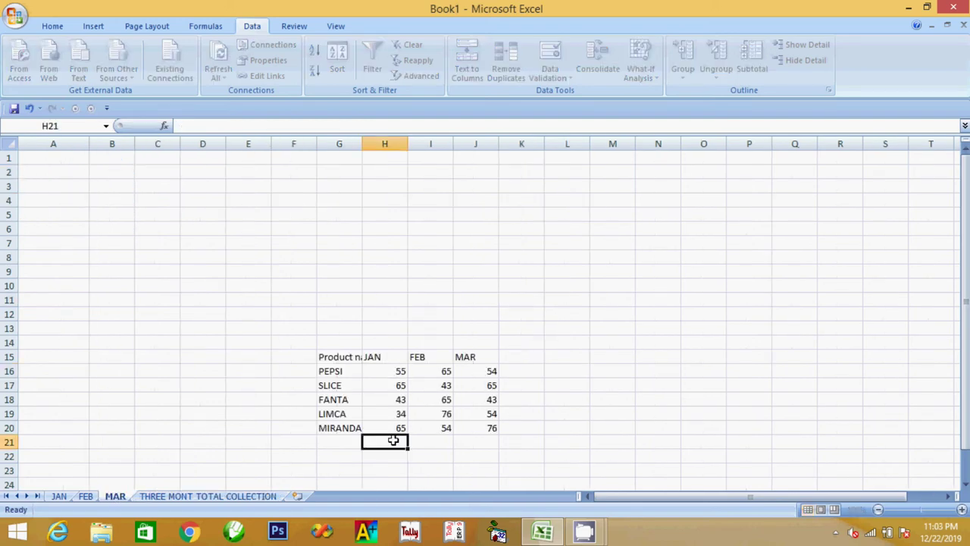
left_click(220, 499)
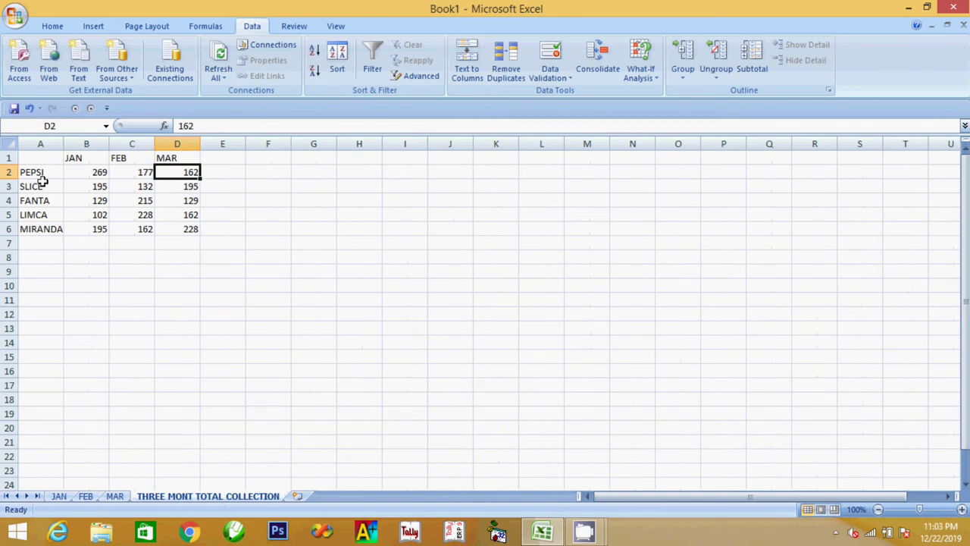
left_click_drag(31, 158, 196, 229)
- Delete the old totals, pick E12 as output, and remove all four Consolidate references
key("Delete")
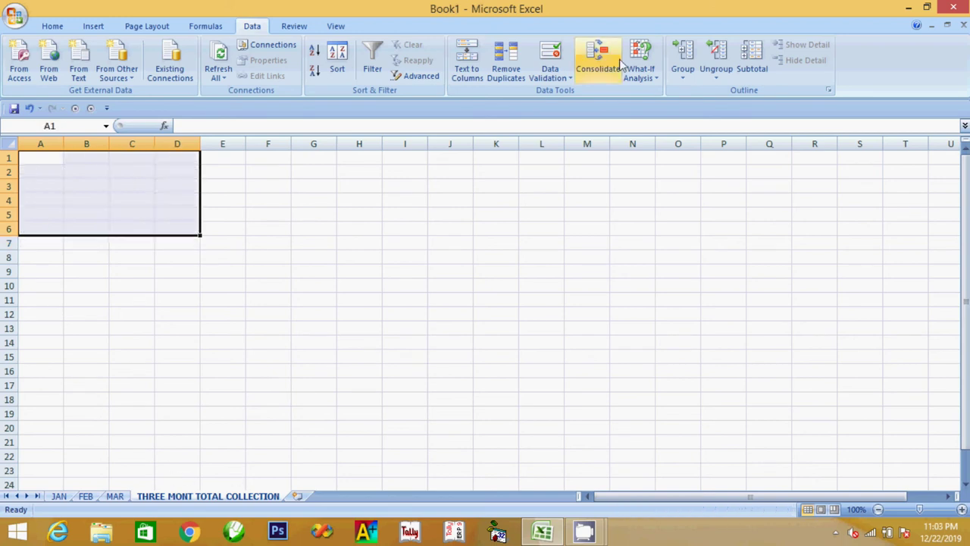
left_click(241, 317)
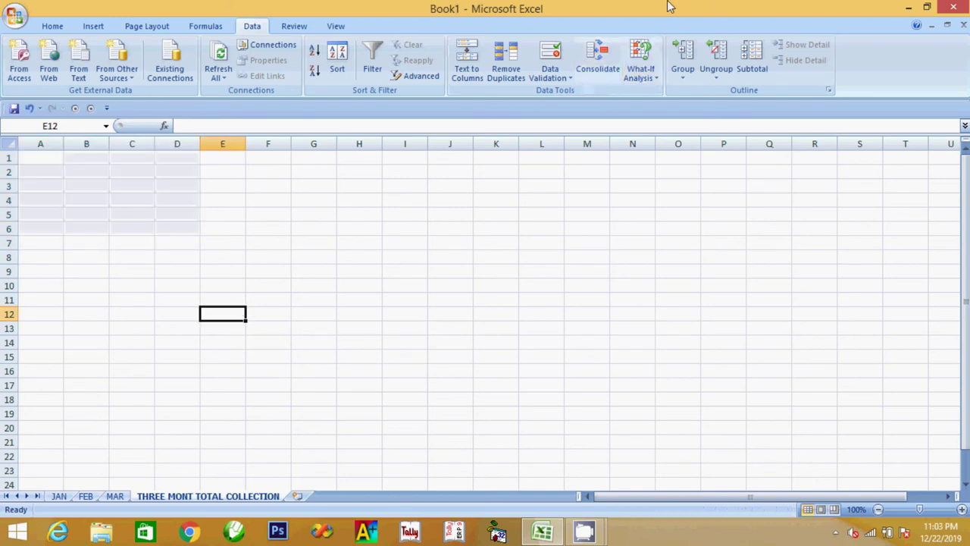
left_click(598, 60)
left_click(763, 334)
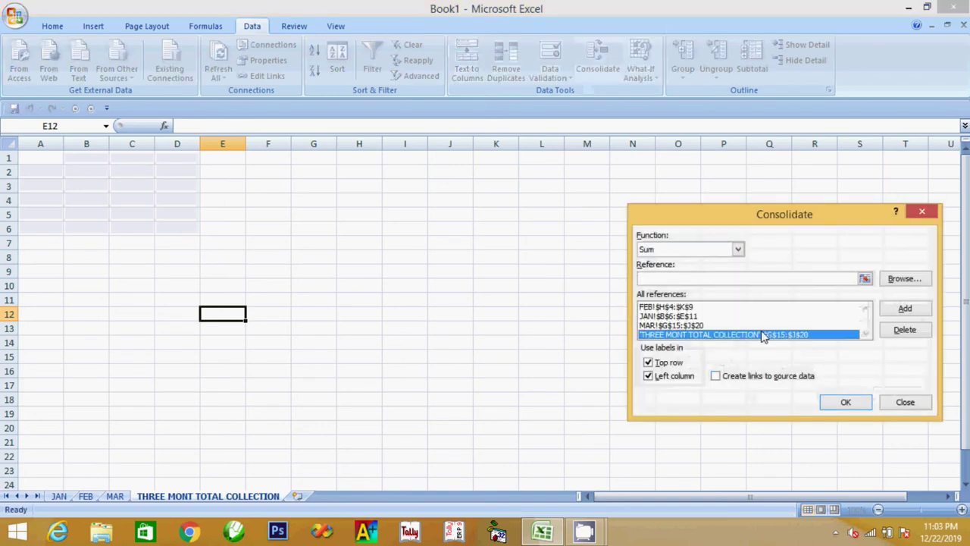
left_click(902, 334)
left_click(783, 326)
left_click(904, 332)
left_click(789, 317)
left_click(894, 330)
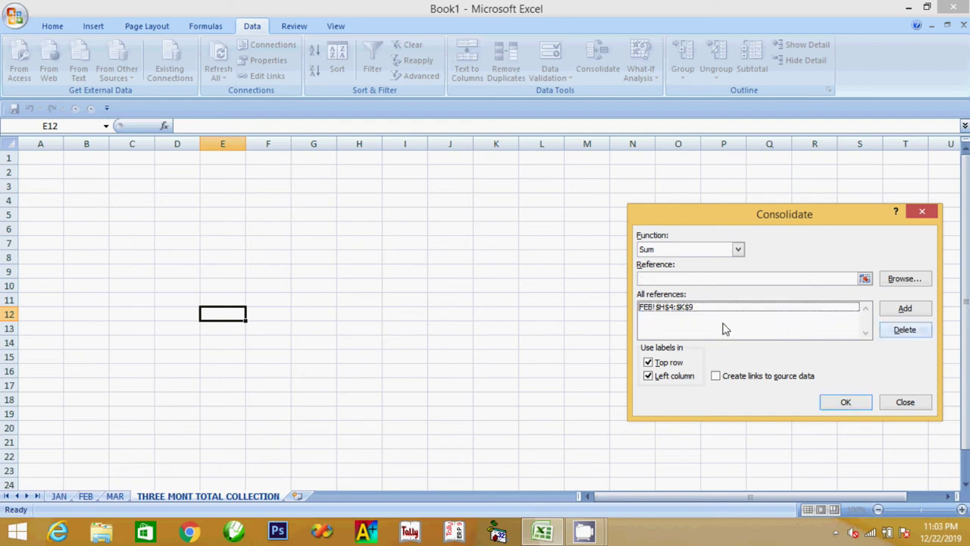
left_click(748, 307)
left_click(912, 333)
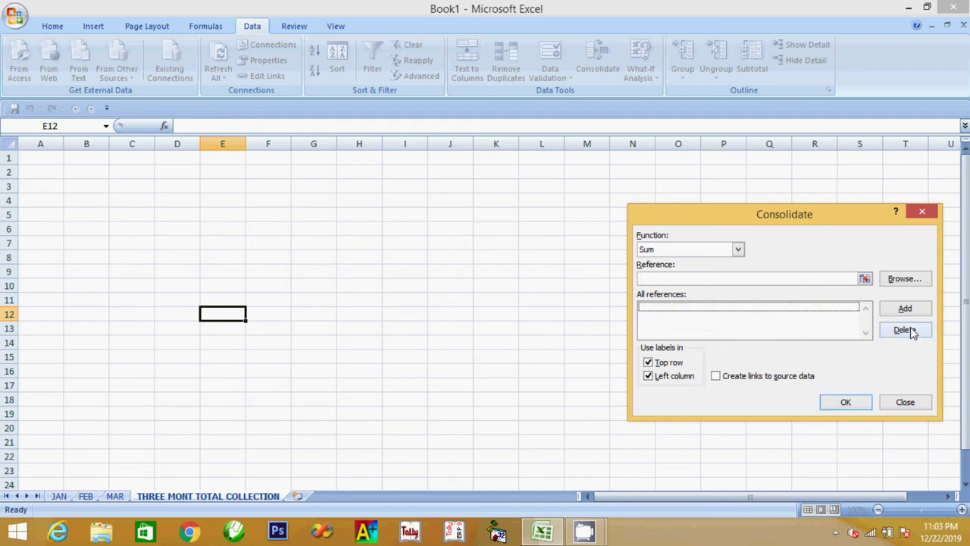
left_click(696, 279)
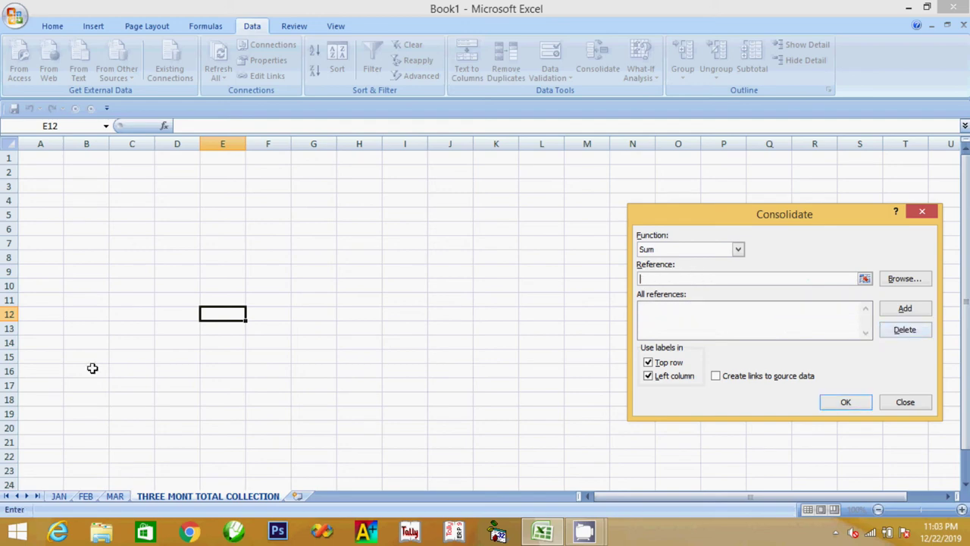
- Re-add JAN!B6:E11, FEB!H4:K9 and MAR!G15:J20 as consolidation sources
left_click(58, 496)
left_click_drag(106, 243, 260, 258)
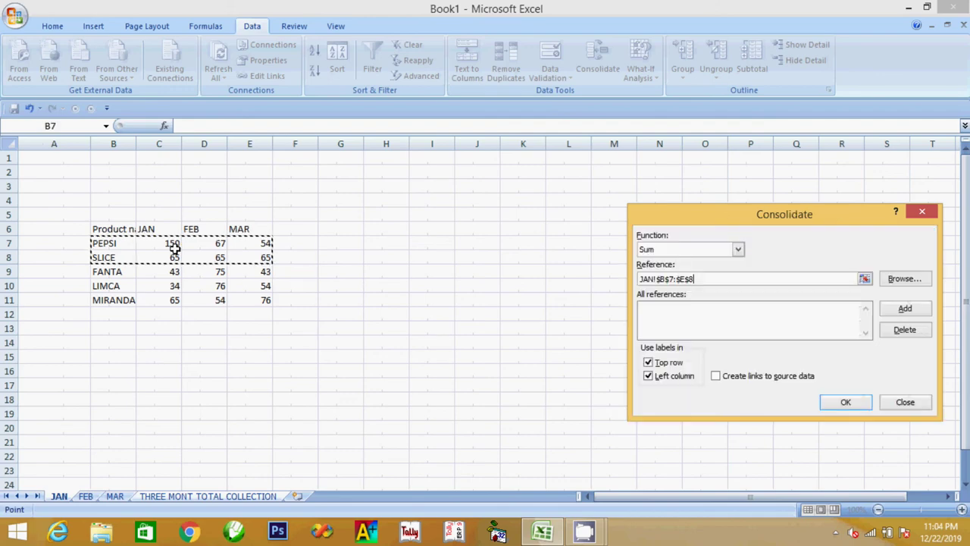
left_click_drag(101, 229, 245, 301)
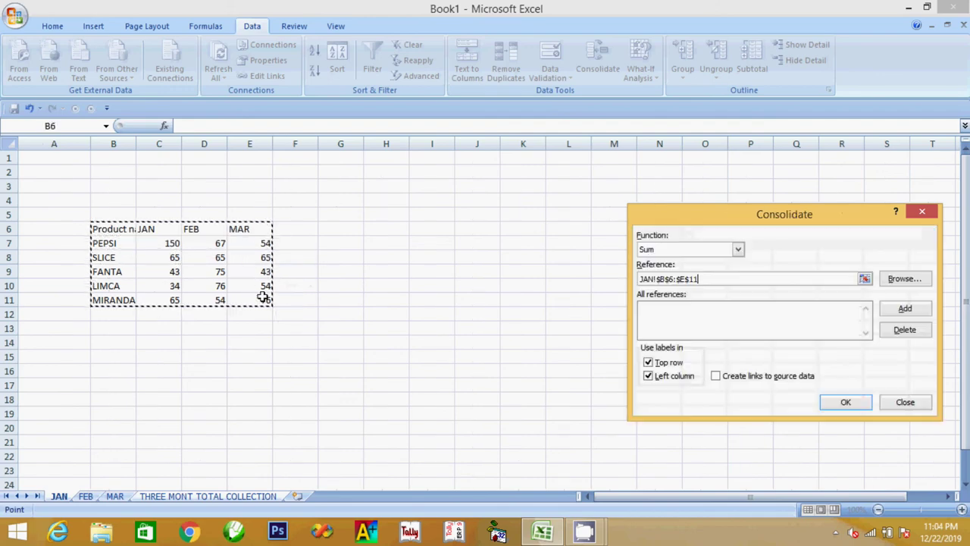
left_click(904, 308)
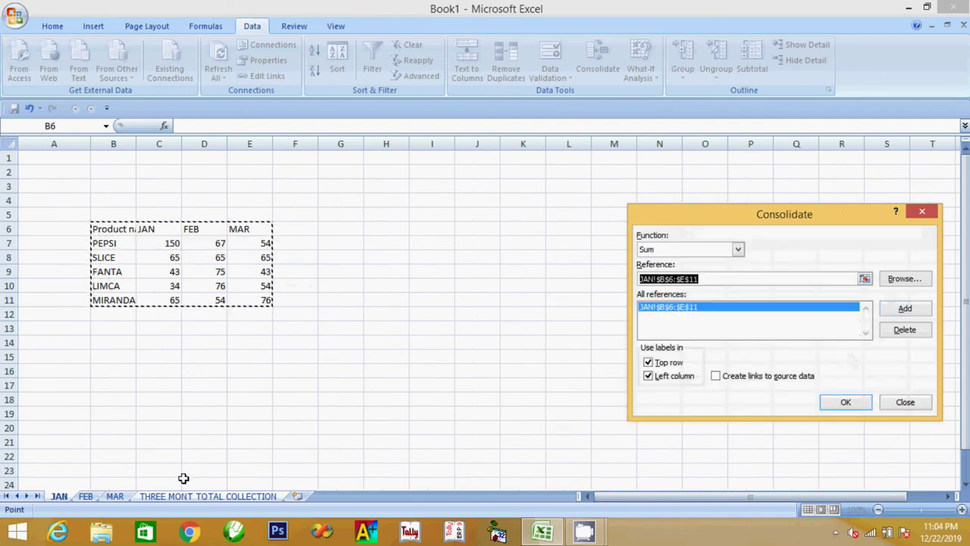
left_click(86, 497)
left_click_drag(369, 204, 544, 271)
left_click(906, 309)
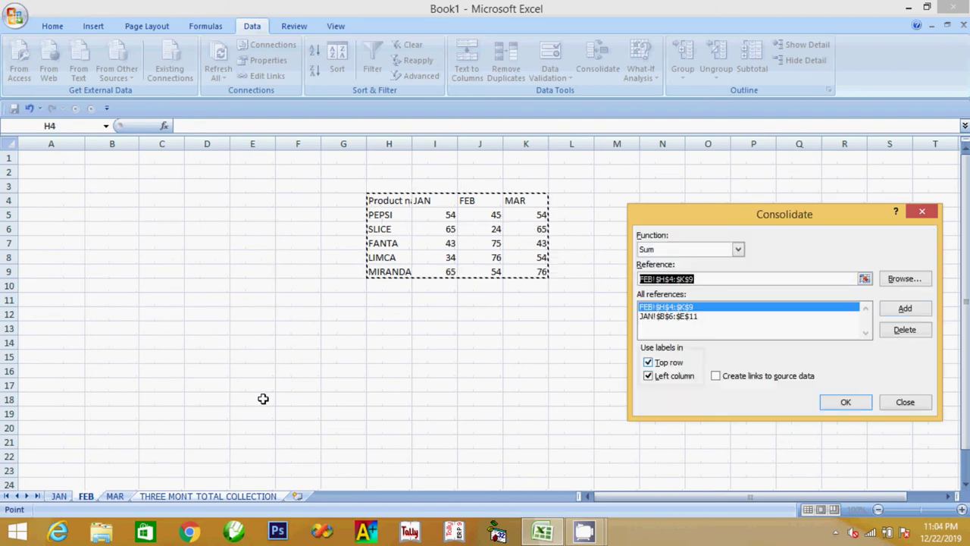
left_click(115, 496)
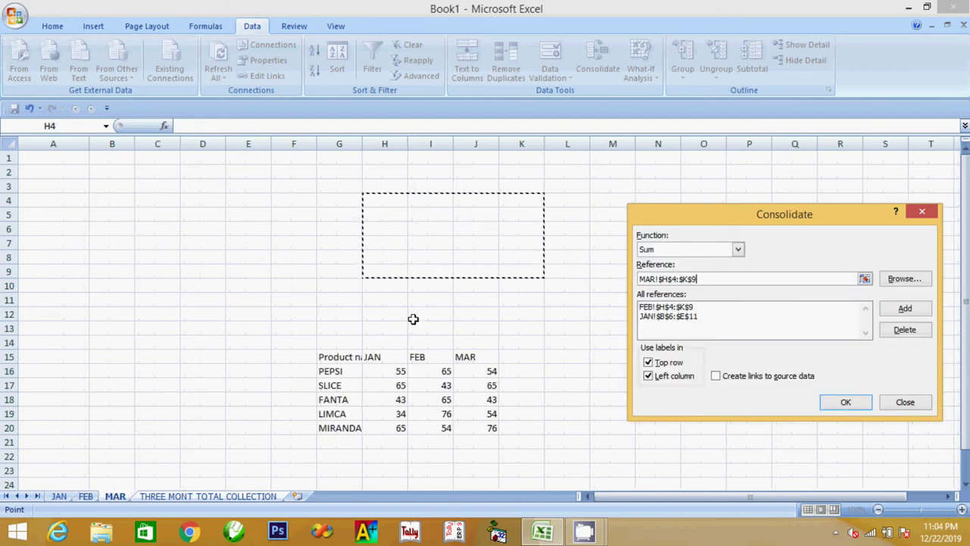
left_click_drag(323, 357, 489, 429)
left_click(915, 312)
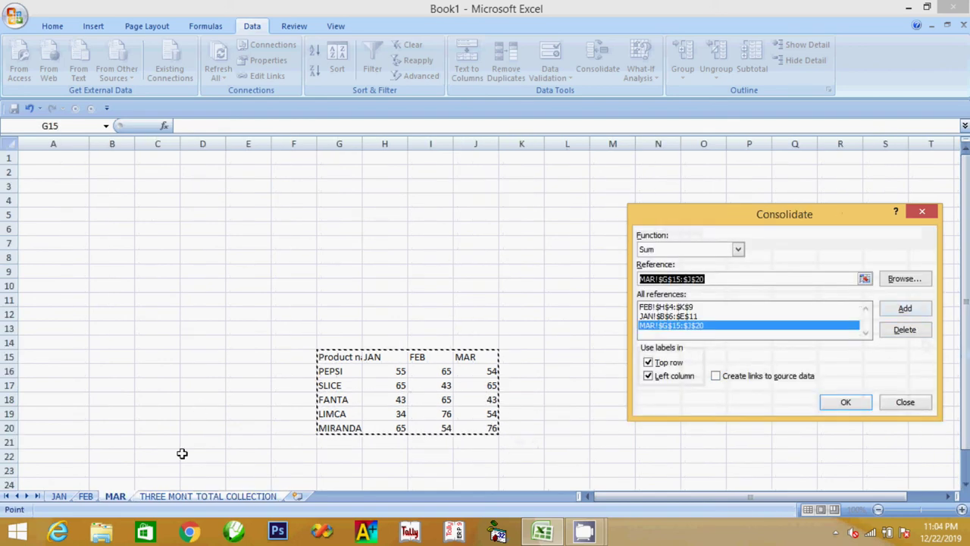
- Enable Create links to source data and run the consolidation, triggering a warning
left_click(203, 497)
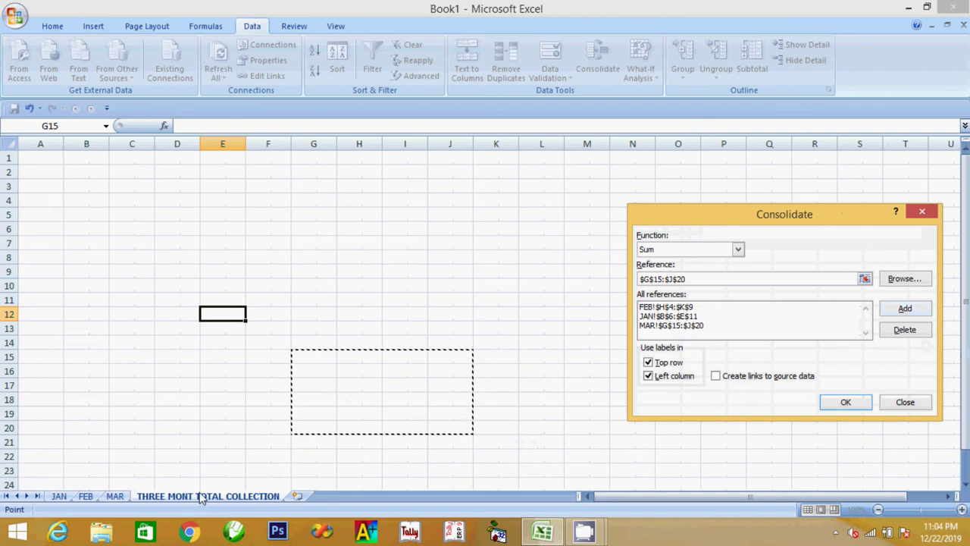
left_click(720, 381)
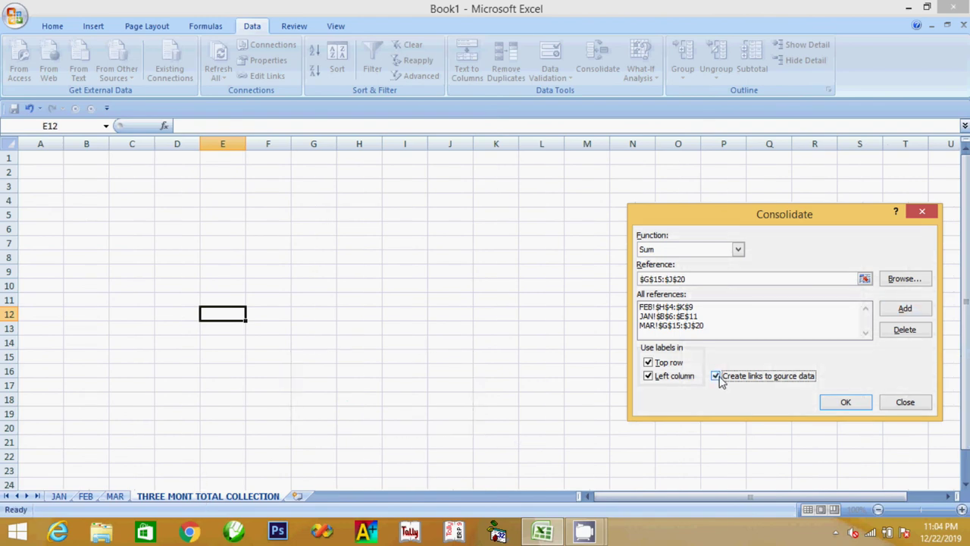
left_click(843, 402)
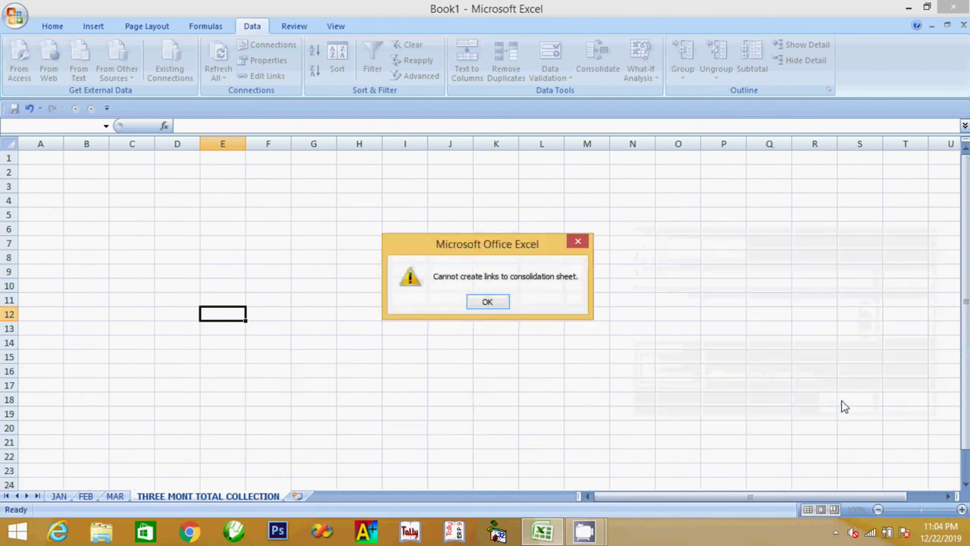
- Dismiss the warning, drop the summary sheet's own reference, and rerun the linked consolidation
left_click(486, 302)
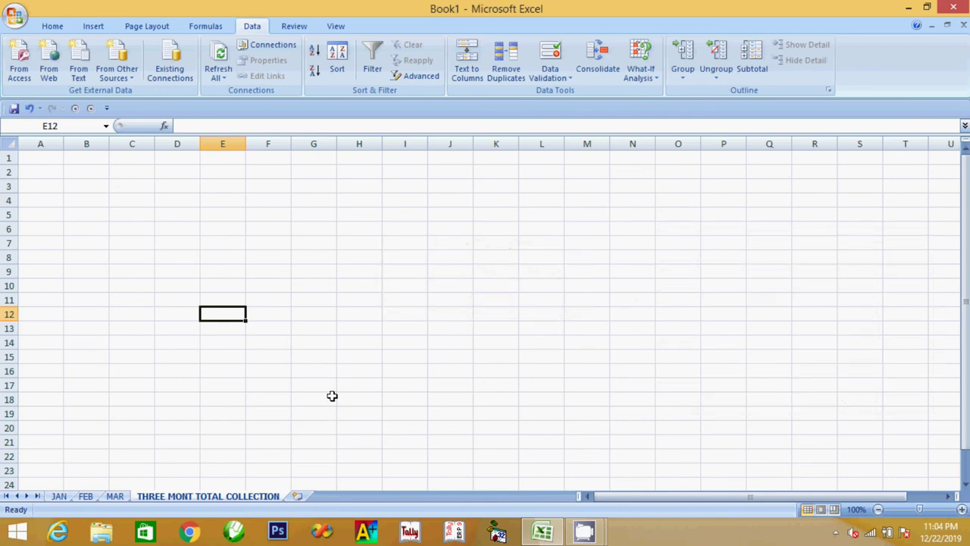
left_click(598, 70)
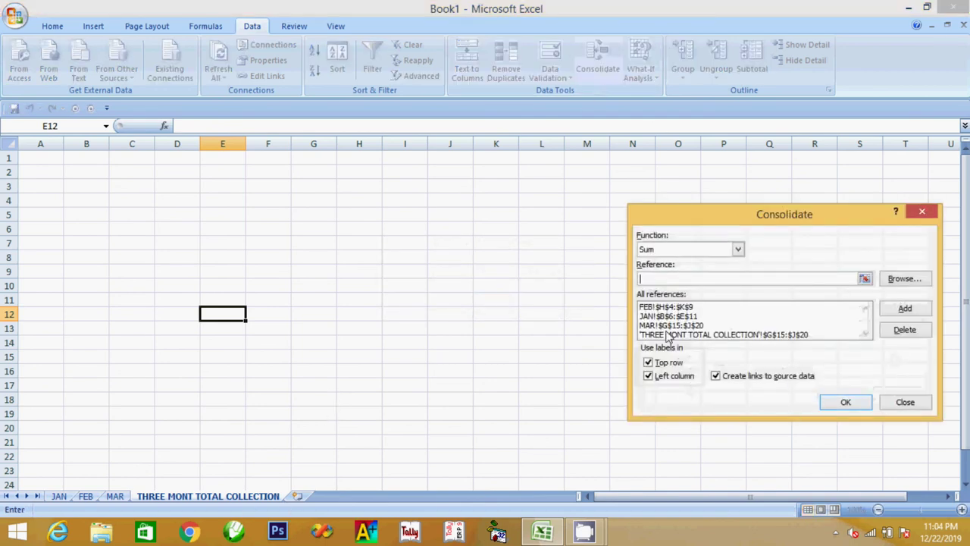
left_click(762, 336)
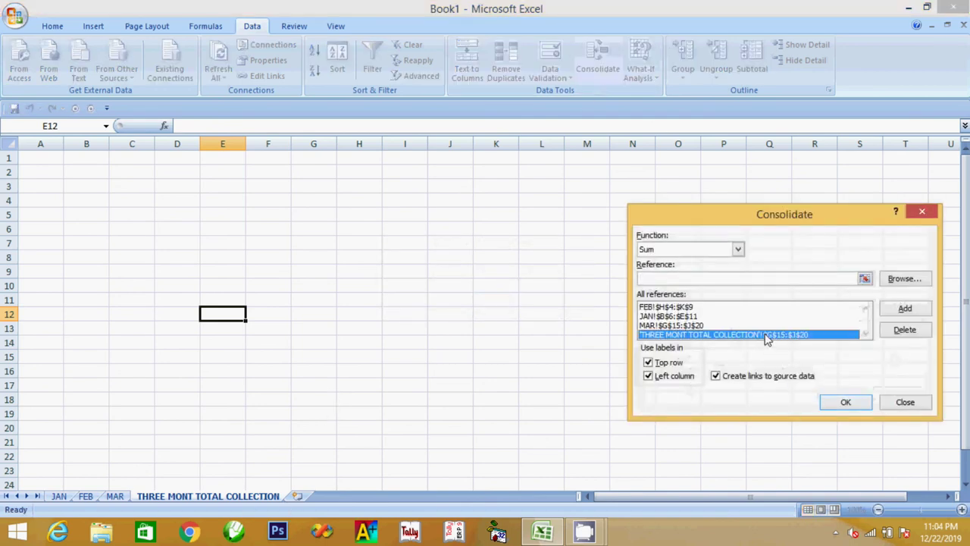
left_click(906, 331)
left_click(850, 403)
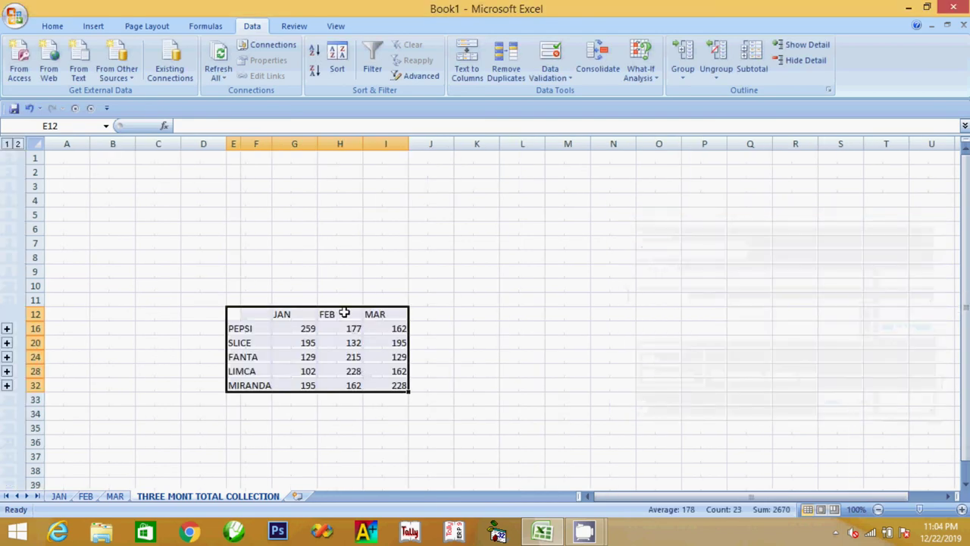
- Inspect the PEPSI JAN, FEB and MAR totals and the FANTA FEB total formula on the summary sheet
left_click(303, 333)
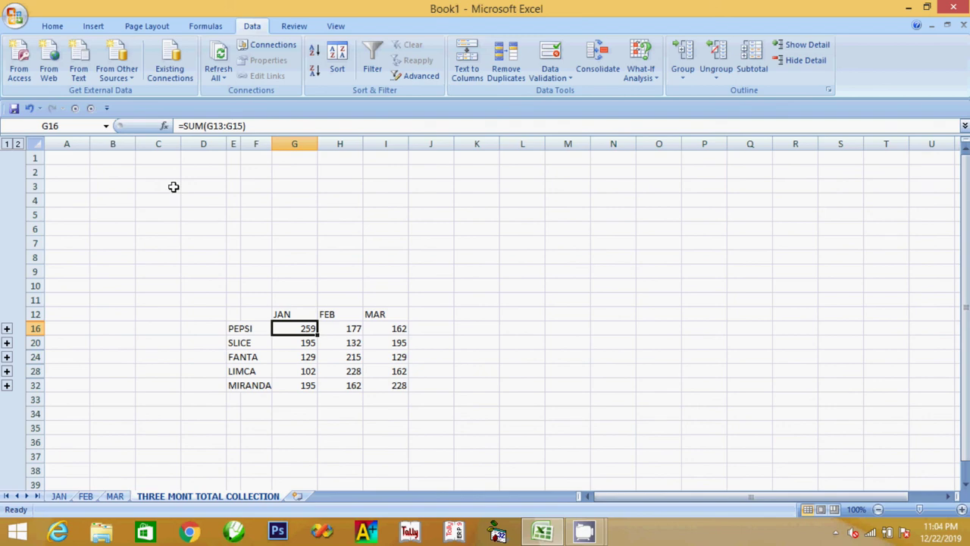
left_click(354, 328)
left_click(387, 329)
left_click(335, 357)
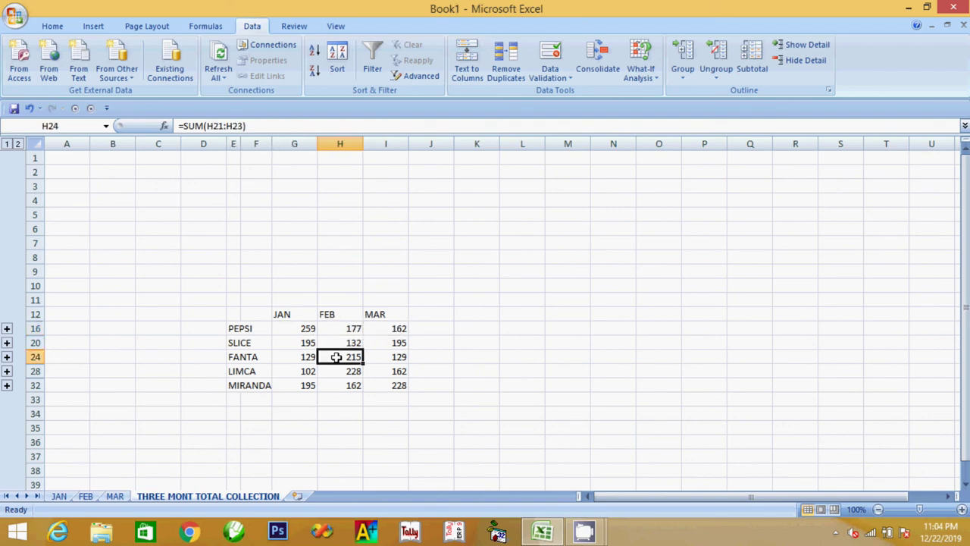
- Change PEPSI's JAN value in H16 on the MAR sheet from 55 to 100, then verify the summary total reads 304
left_click(116, 497)
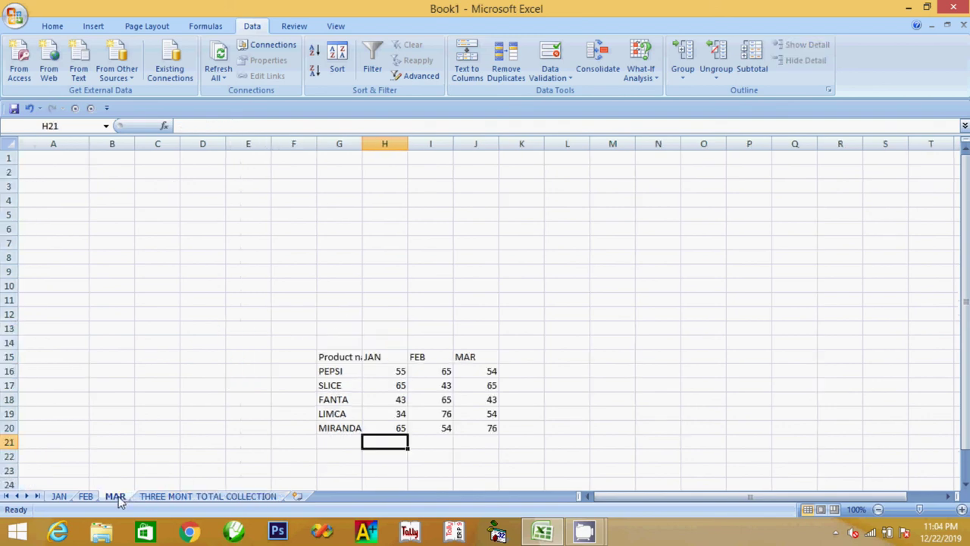
left_click(395, 373)
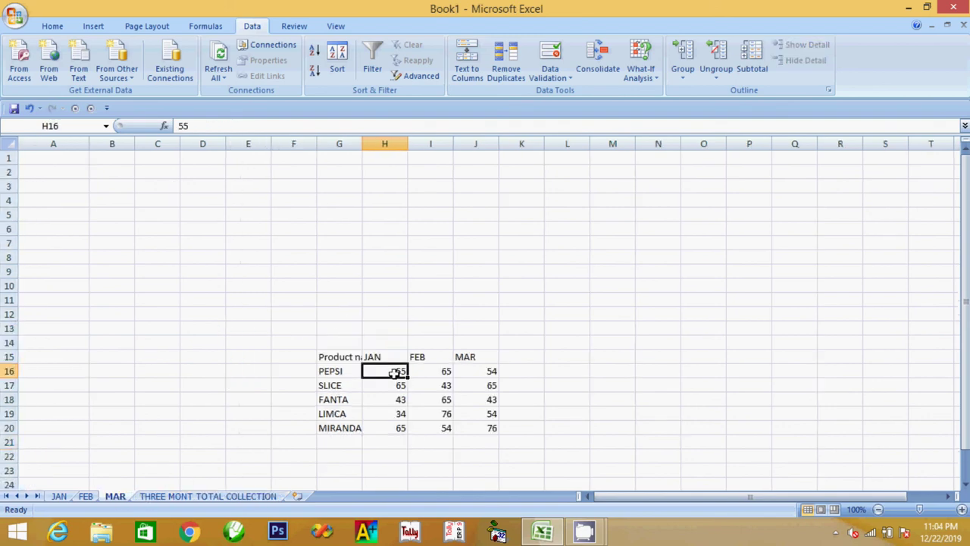
left_click(208, 497)
left_click(116, 496)
type("100")
left_click(404, 457)
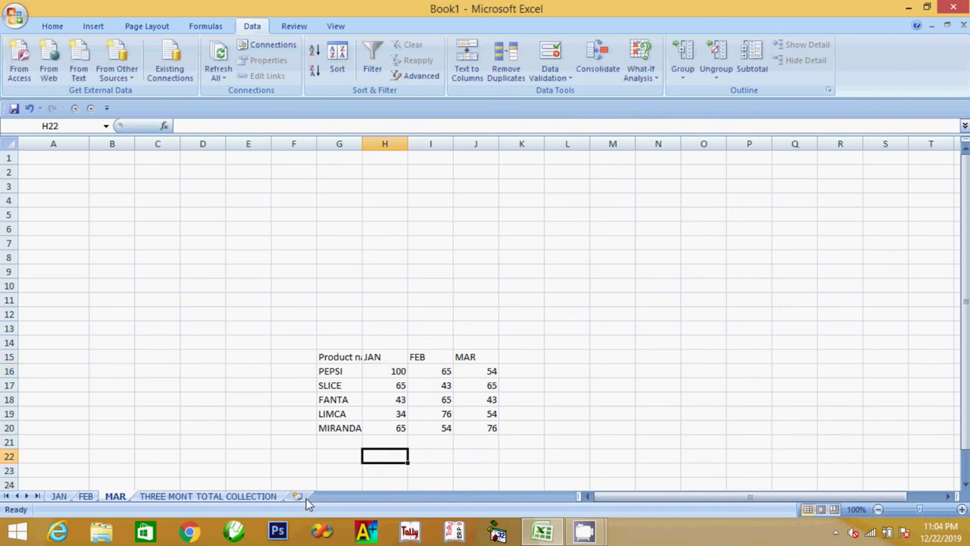
left_click(230, 496)
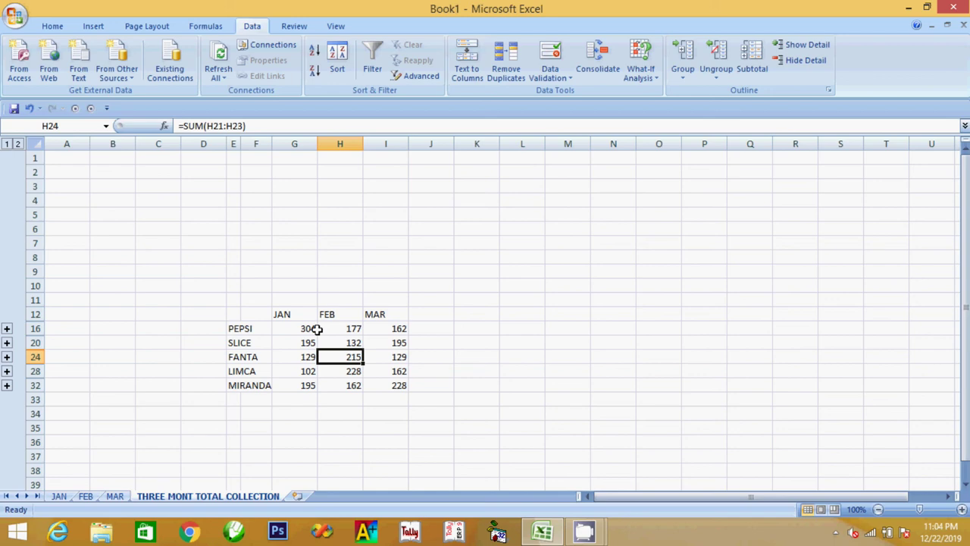
left_click(584, 531)
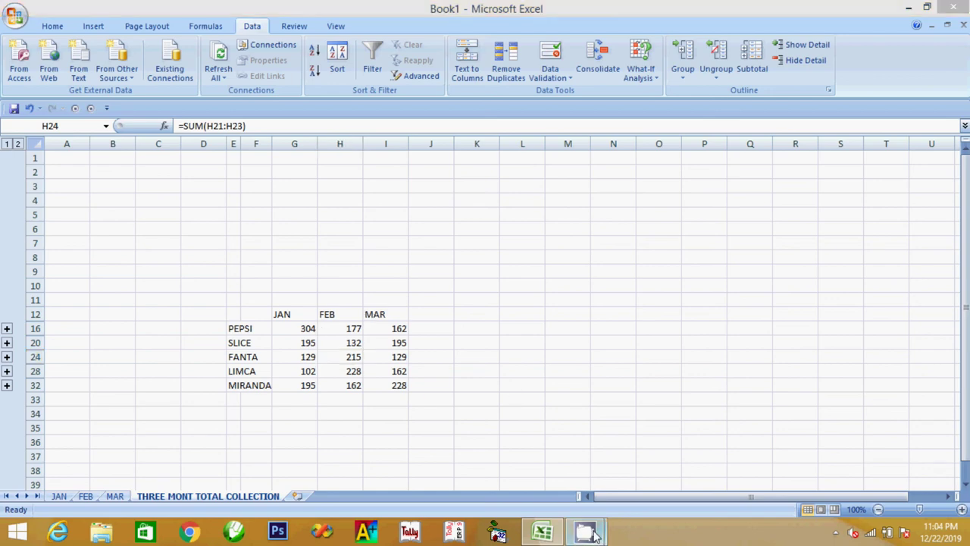